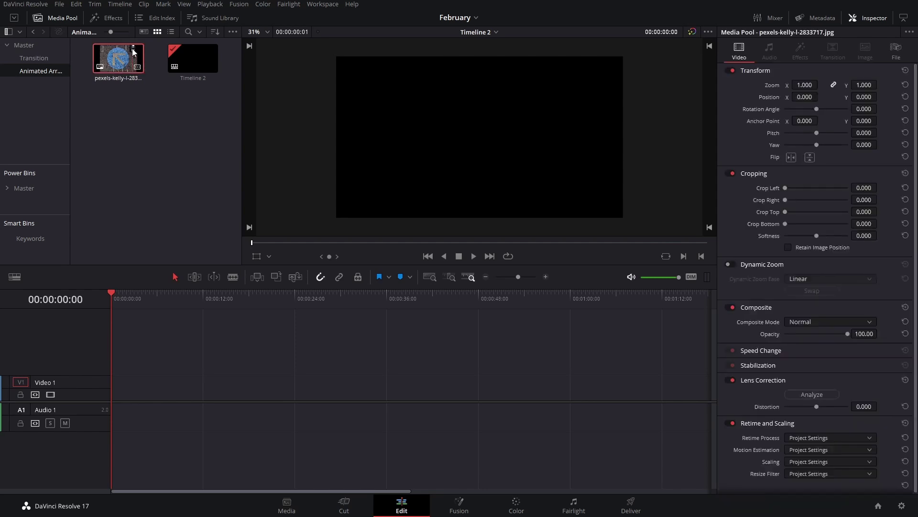
Step: Create a Fusion composition named "Arrow" in the current bin and open it for node editing
drag(134, 53, 177, 146)
right_click(176, 146)
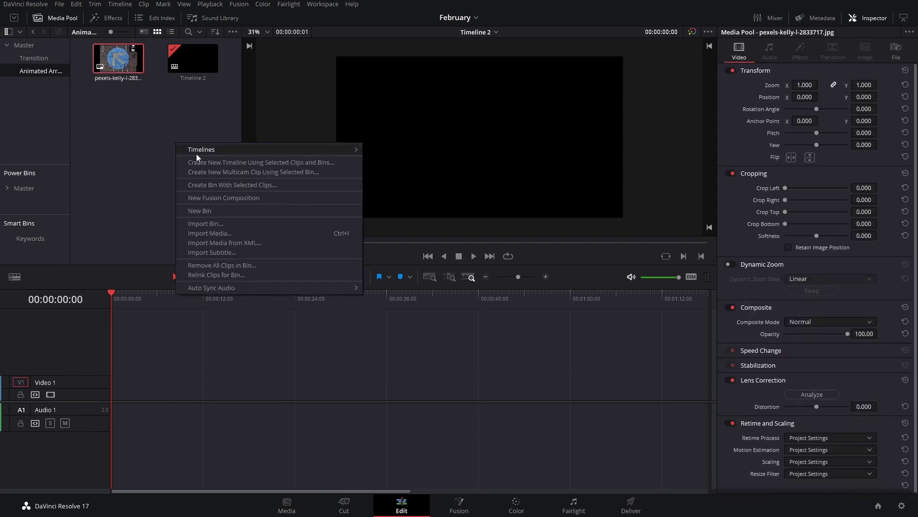
click(216, 194)
text(Arrow)
click(522, 305)
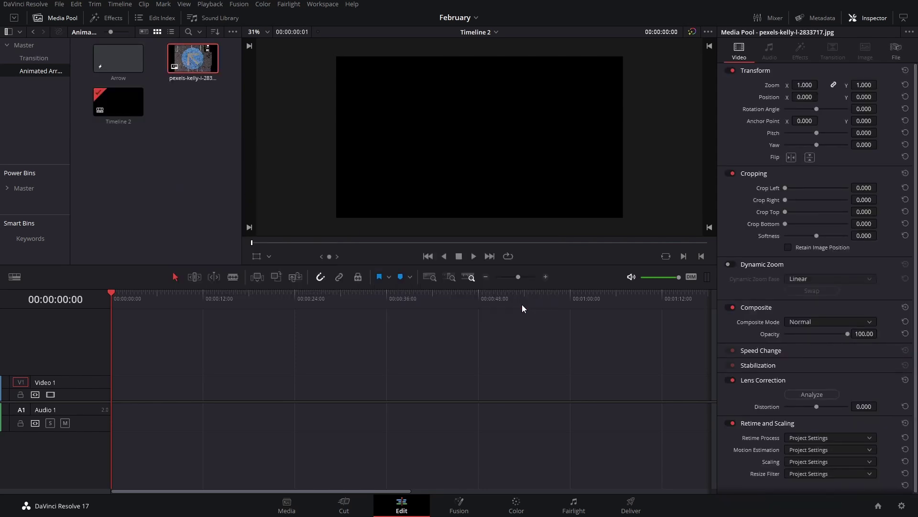
click(107, 50)
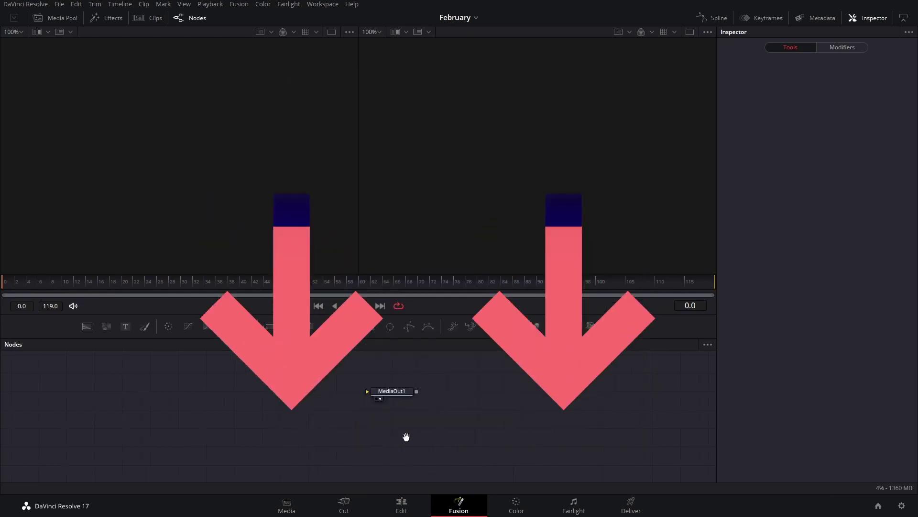
Step: Add a Background node, connect it to MediaOut1 and make it transparent with Alpha 0.0
drag(419, 437, 443, 436)
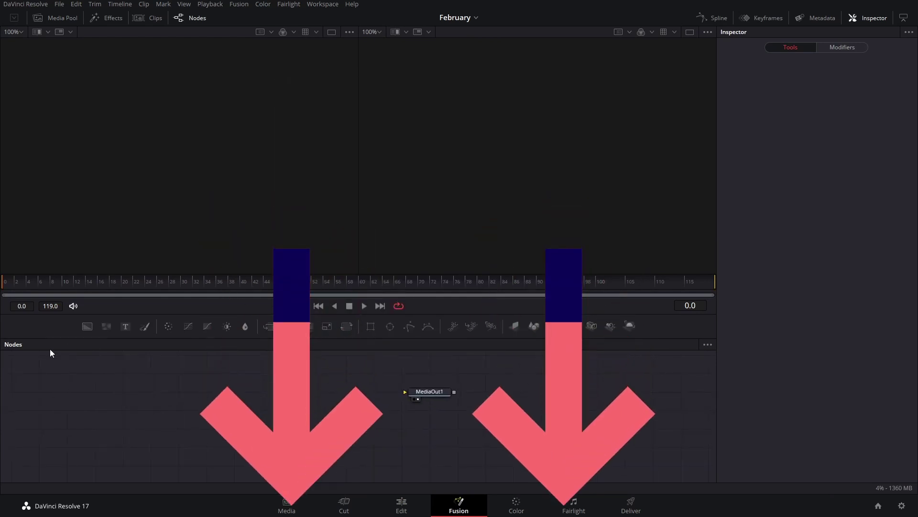
click(87, 329)
drag(245, 380, 434, 395)
drag(213, 377, 204, 381)
drag(856, 209, 596, 321)
drag(208, 388, 173, 404)
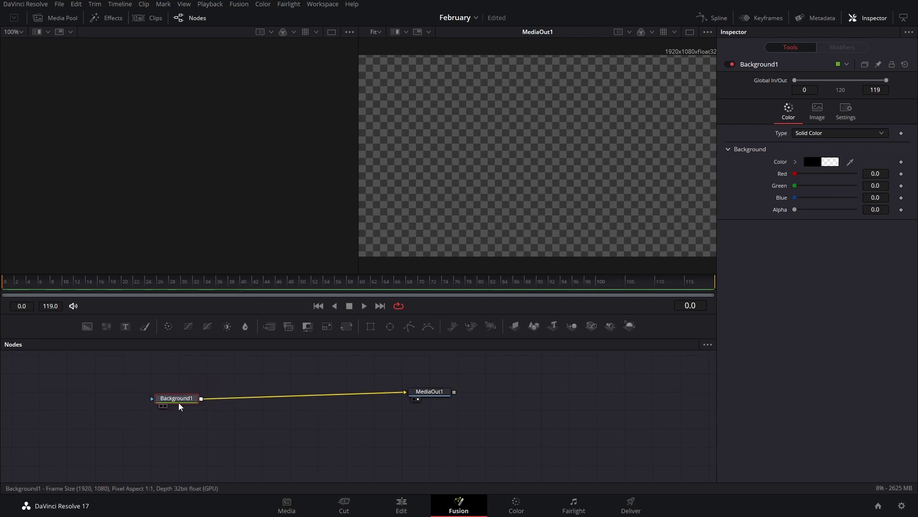
Step: Add the pexels arrow photo to the node graph and merge it over Background1
click(53, 19)
drag(134, 55, 202, 399)
click(248, 368)
Step: Switch the preview to a single viewer showing MediaOut1
drag(657, 192, 647, 185)
scroll(648, 184, up, 2)
drag(548, 180, 637, 183)
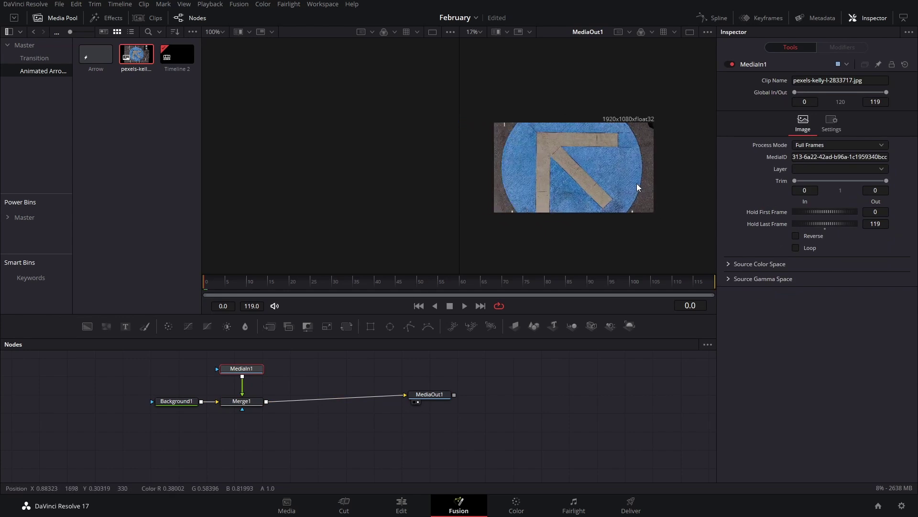
click(689, 32)
scroll(435, 172, up, 2)
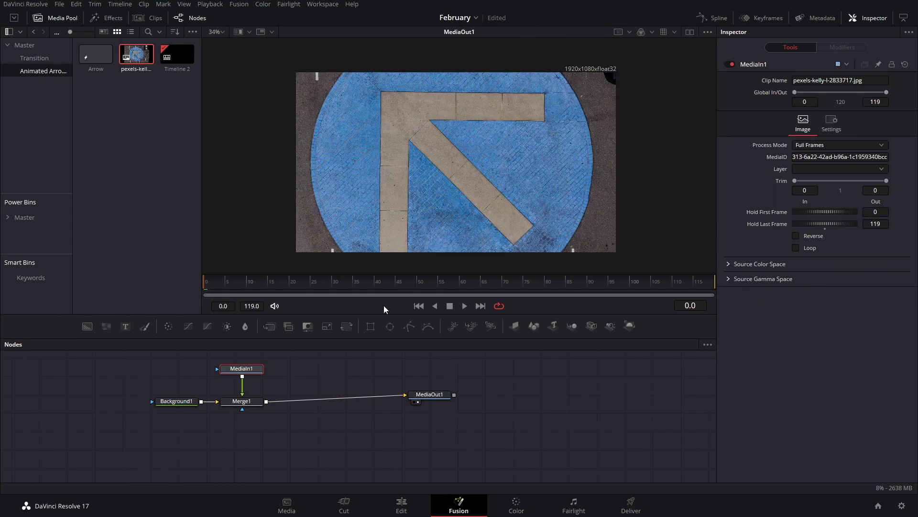
Step: Add a second, unconnected Background node and attach a Polygon mask to it
click(337, 363)
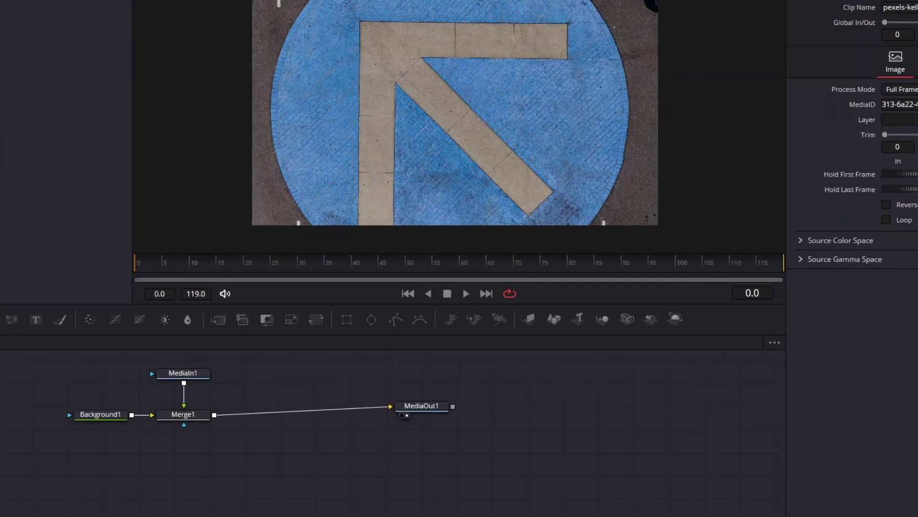
click(87, 326)
drag(343, 367, 322, 370)
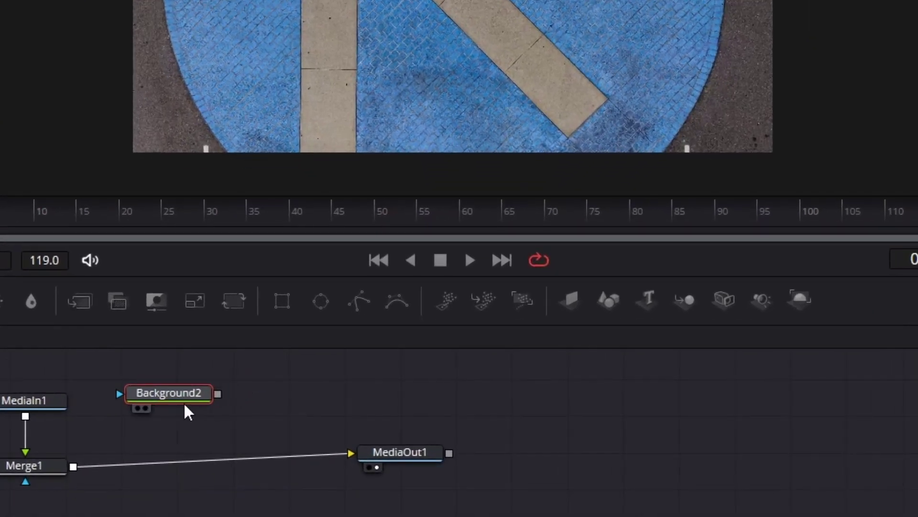
click(354, 303)
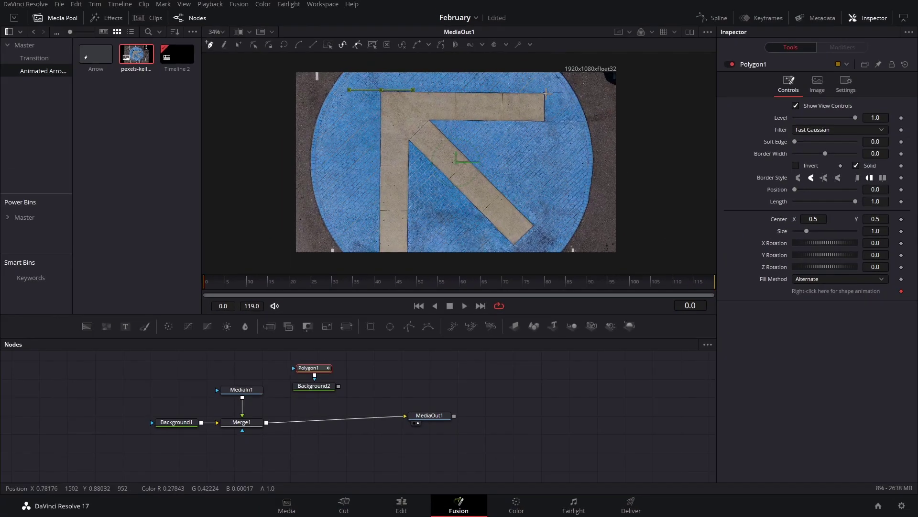
Step: Trace the photo's arrow outline as a closed polygon mask and connect Background2's output to Merge1
click(546, 92)
click(544, 121)
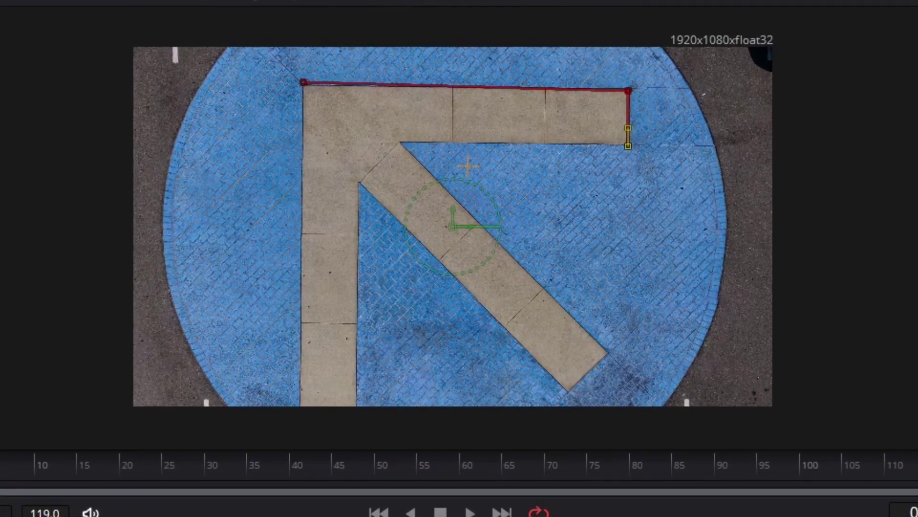
click(400, 140)
click(603, 351)
click(564, 393)
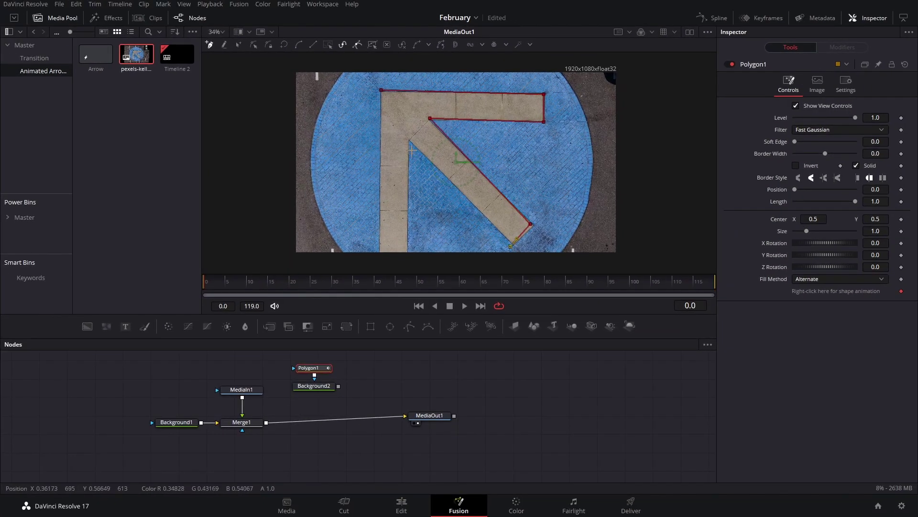
click(411, 141)
scroll(410, 141, down, 3)
click(406, 198)
click(384, 195)
scroll(377, 194, up, 6)
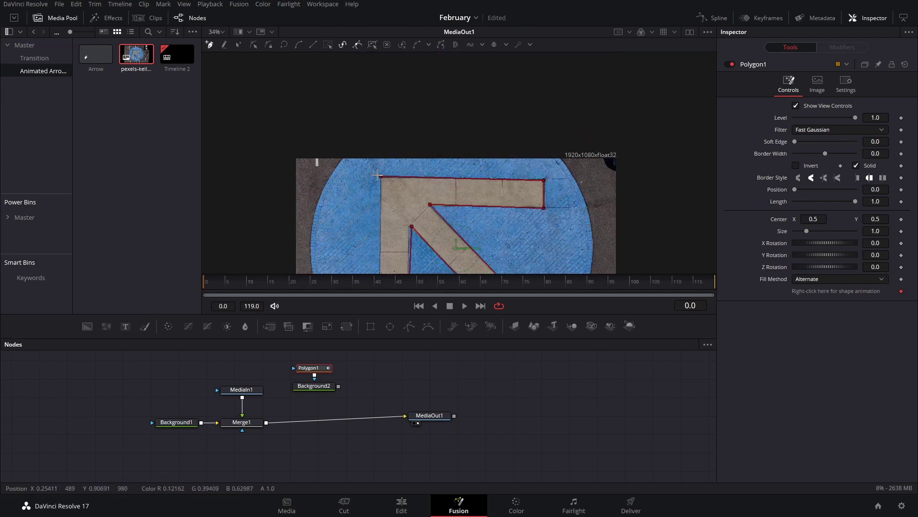
click(381, 177)
scroll(454, 263, down, 4)
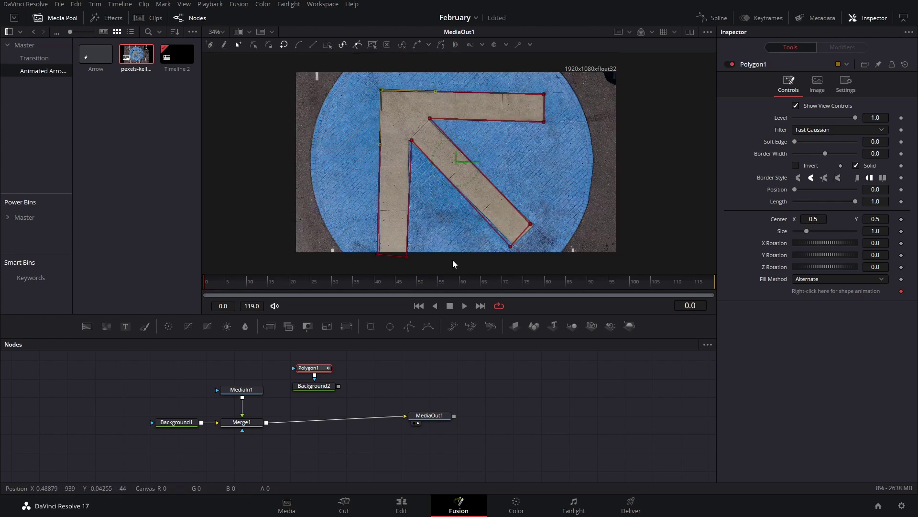
drag(337, 388, 266, 421)
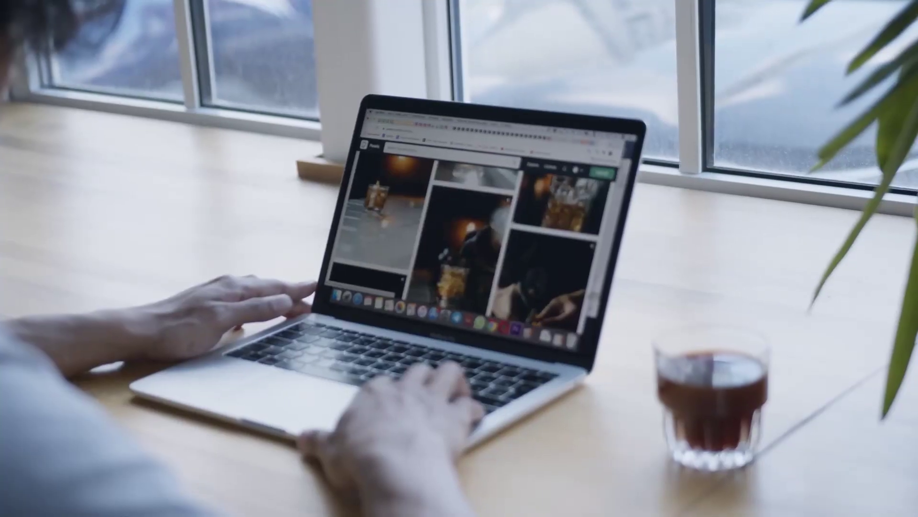
scroll(469, 220, down, 10)
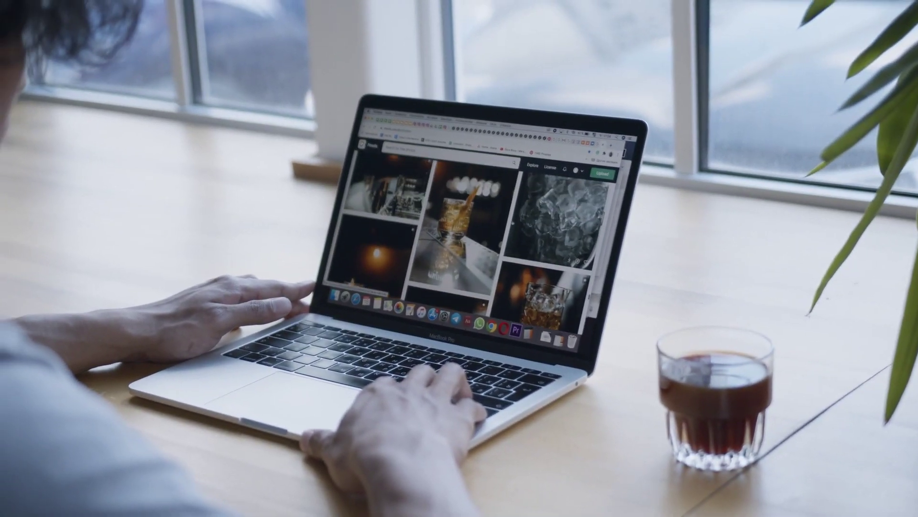
scroll(468, 220, down, 10)
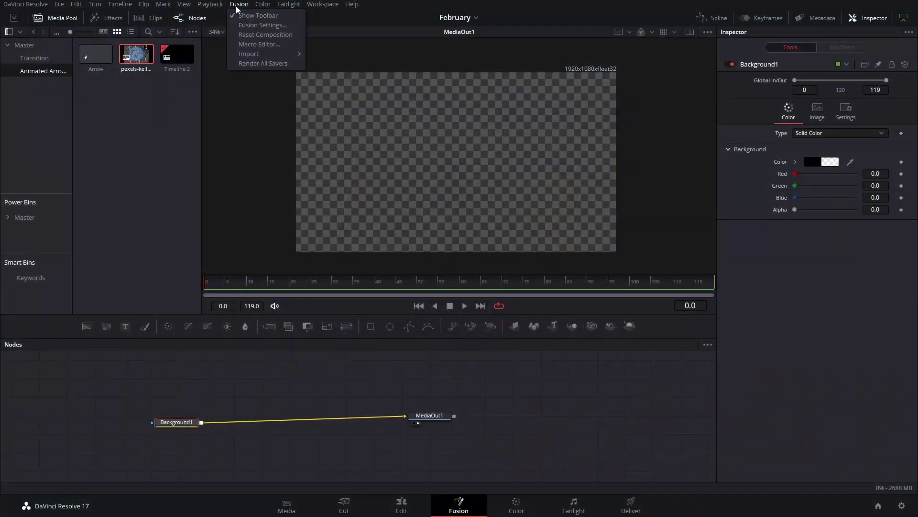
Step: Import the up-arrow SVG file into the composition with an image size of 1080 by 1080
click(236, 6)
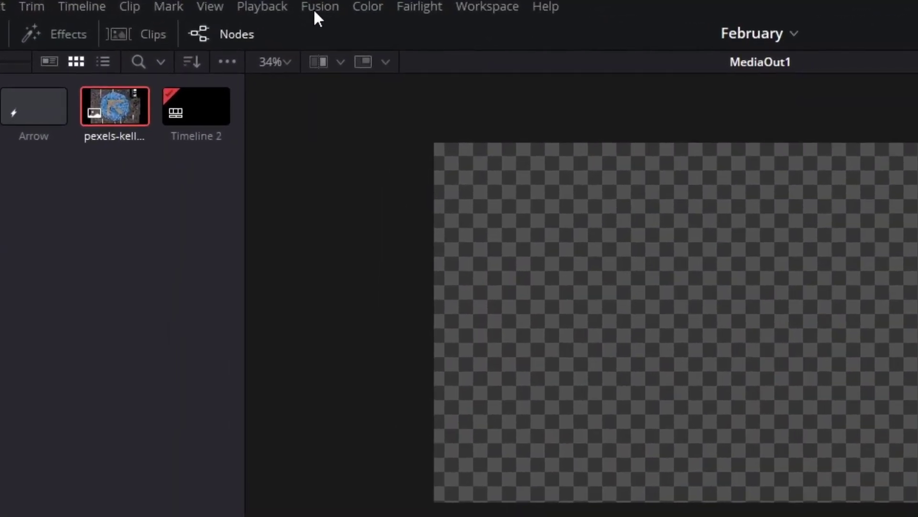
click(314, 7)
mouse_move(385, 110)
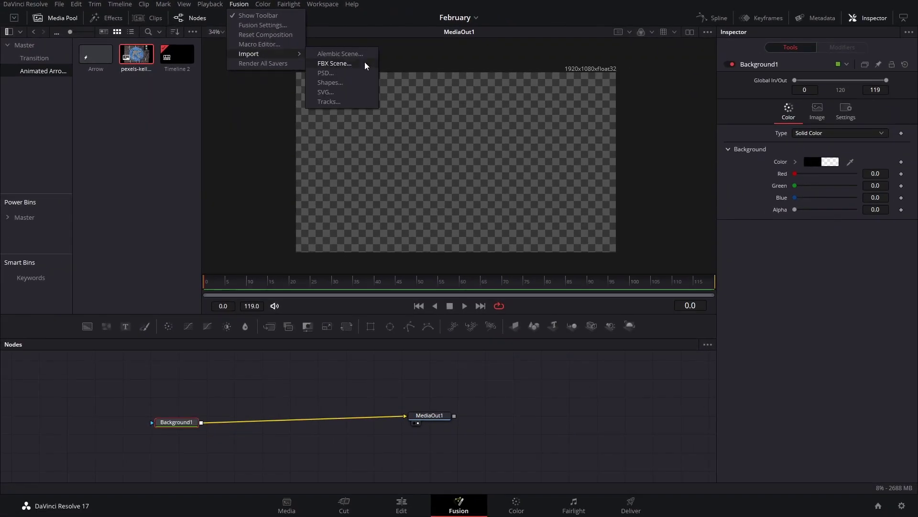
click(354, 93)
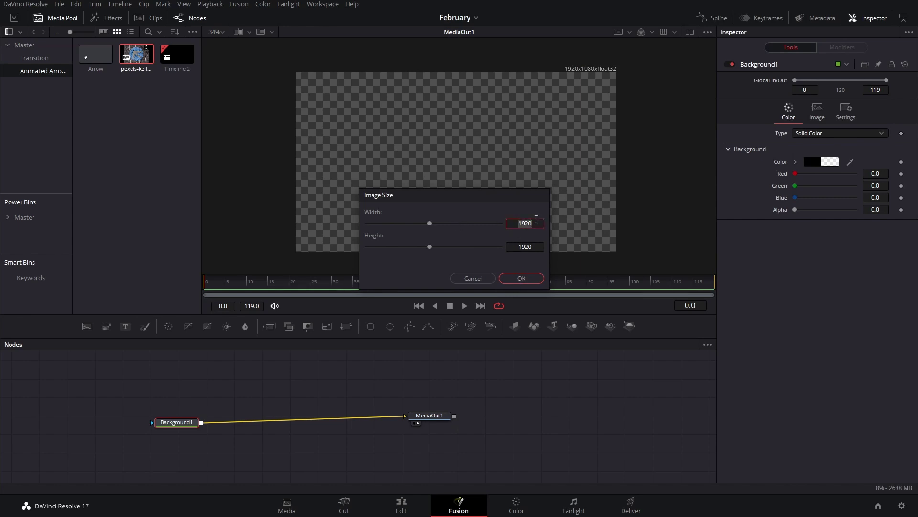
key(Return)
key(Return)
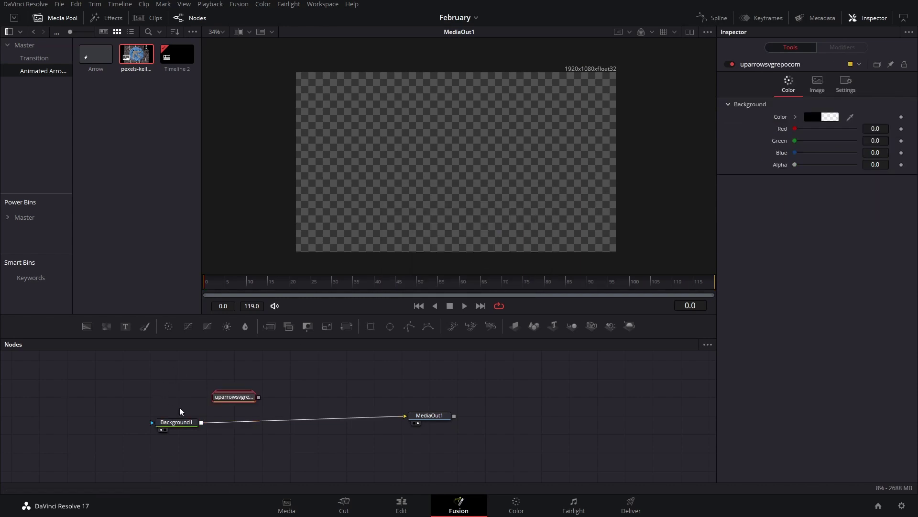
Step: Merge the imported up-arrow group over Background1 and ungroup it into its individual nodes
drag(259, 397, 201, 423)
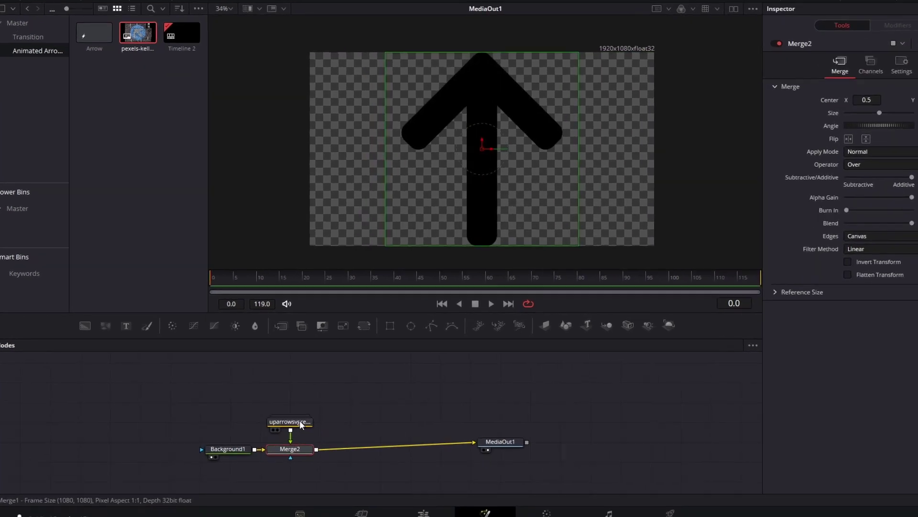
drag(242, 400, 241, 352)
right_click(241, 351)
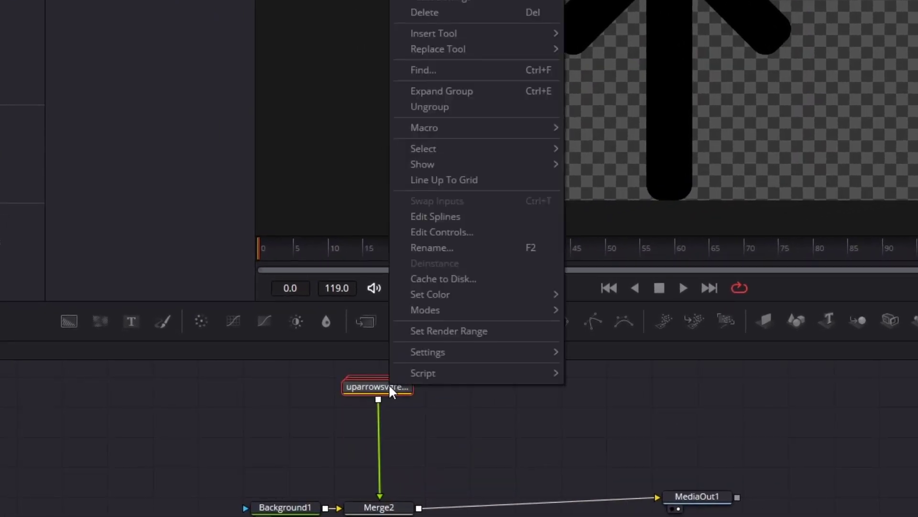
click(467, 109)
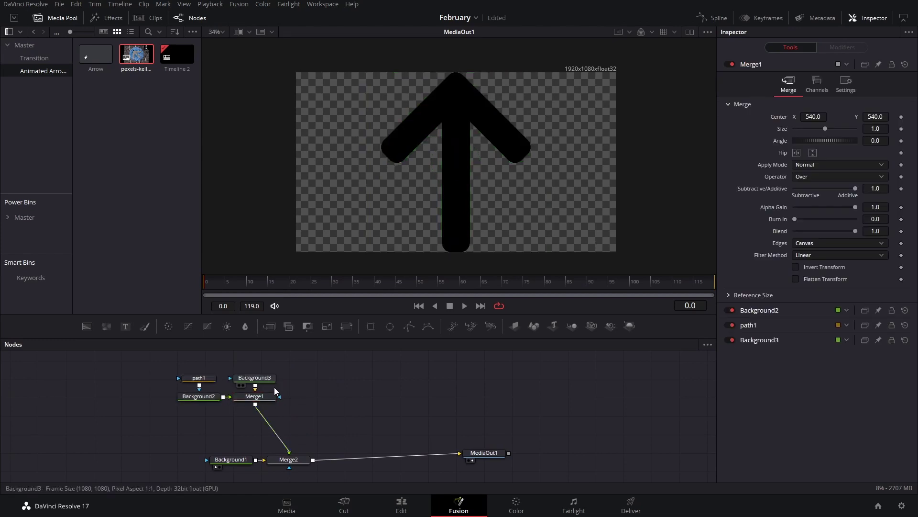
Step: Shrink the arrow by setting the path1 mask's size to 0.879
click(270, 379)
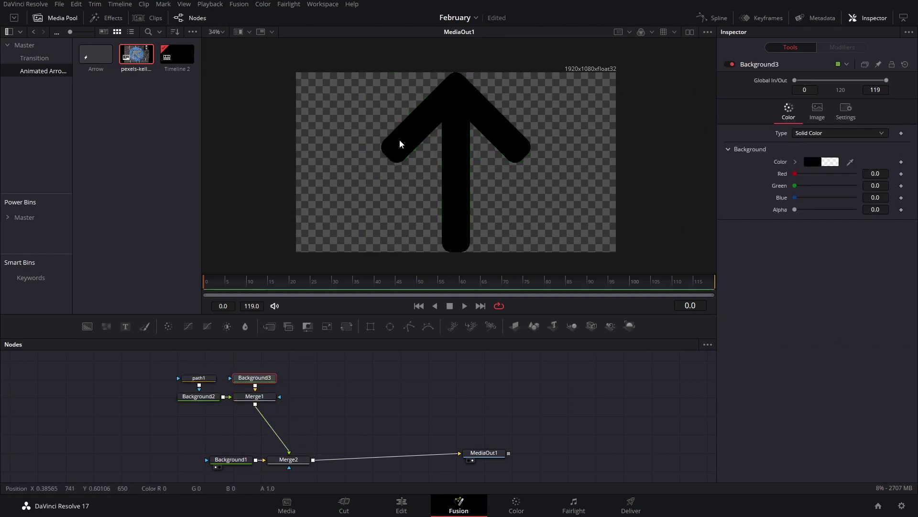
click(201, 381)
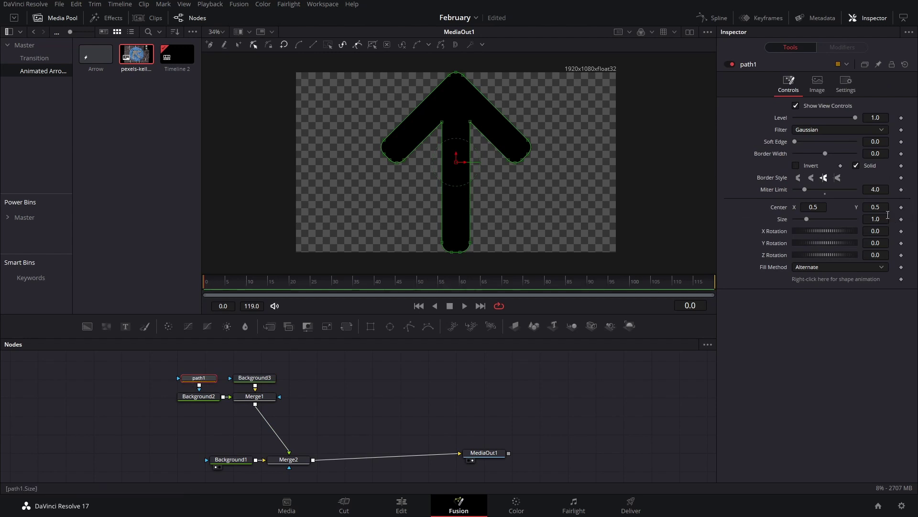
drag(883, 219, 825, 219)
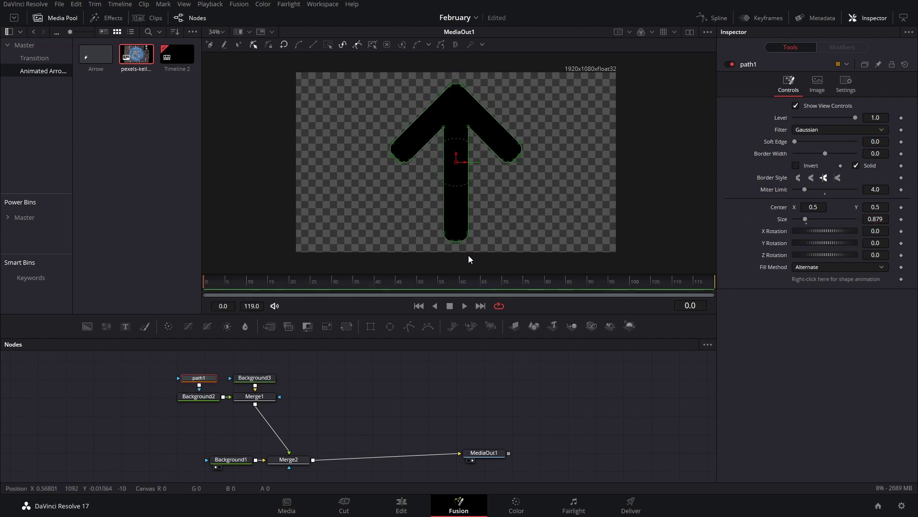
click(370, 368)
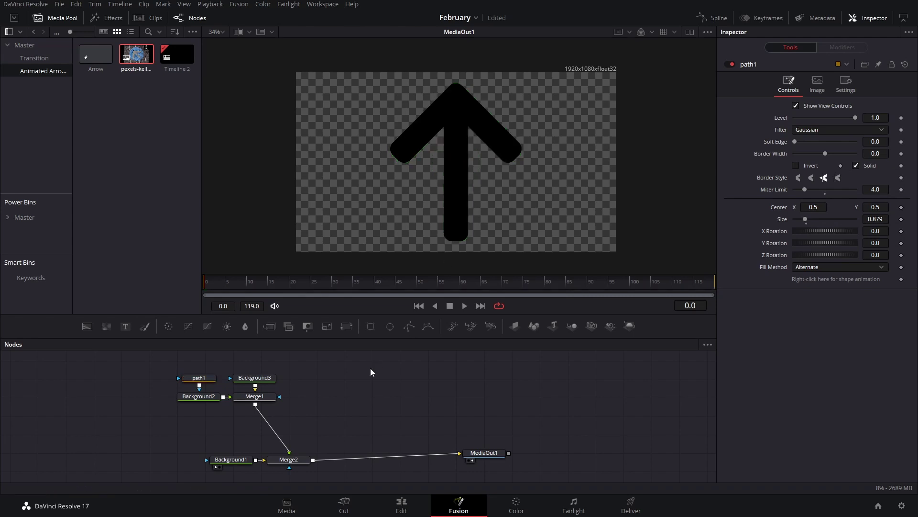
Step: Colour the arrow green by setting Background2's Green to 0.417, and try the path1 mask's border width
click(182, 394)
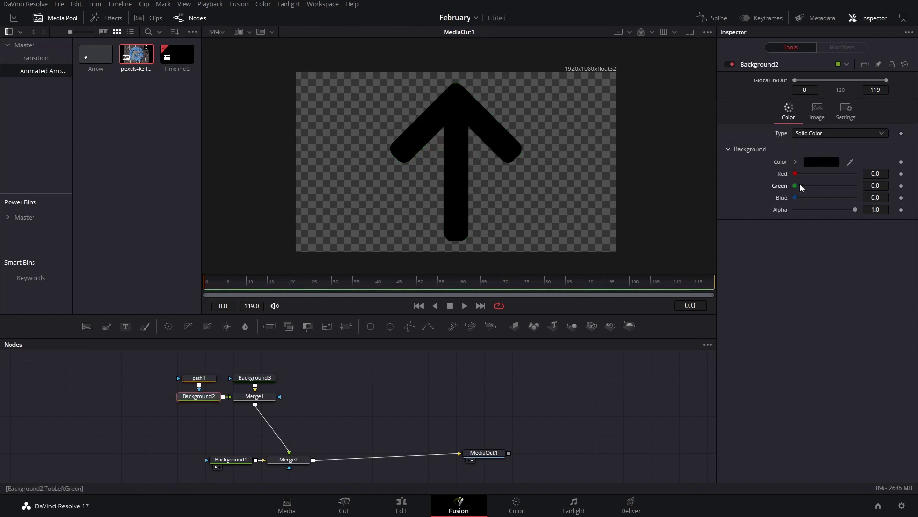
drag(801, 188, 820, 187)
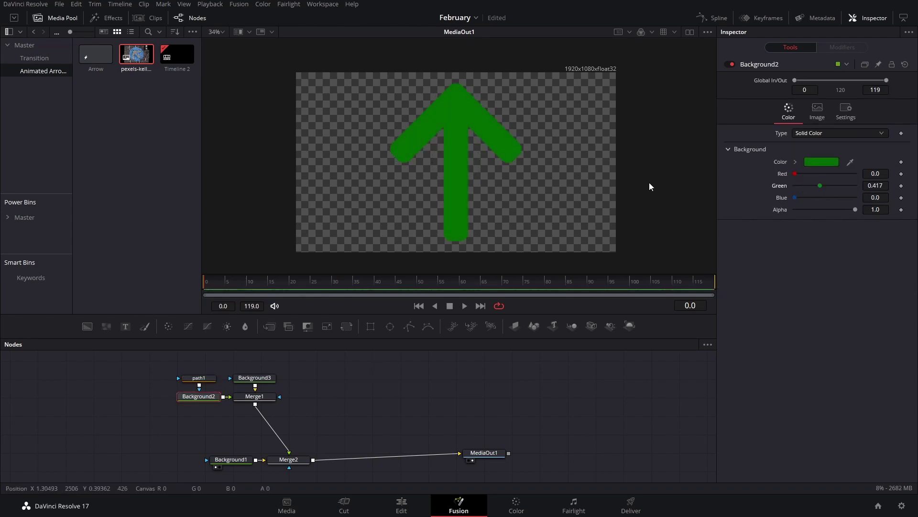
click(207, 381)
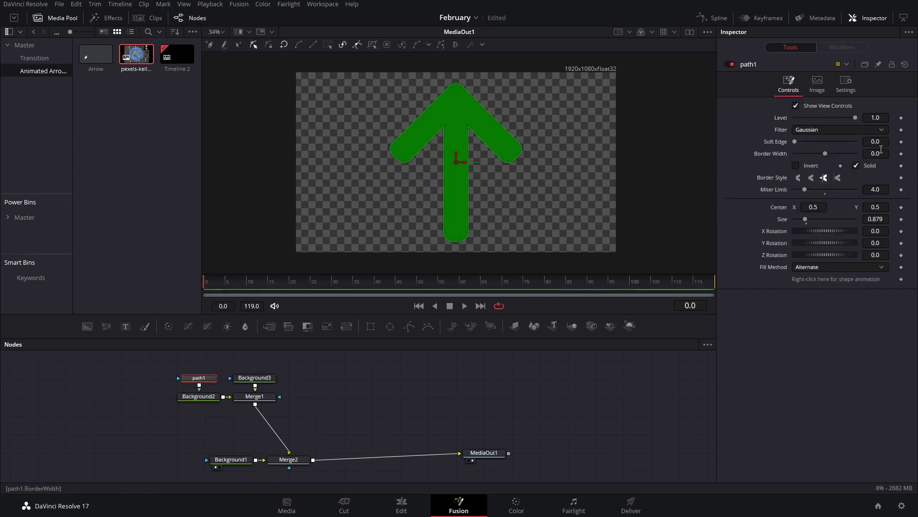
mouse_move(882, 153)
mouse_down()
mouse_move(785, 156)
mouse_move(880, 152)
mouse_up()
Step: Insert a Transform node after Merge1 and move its pivot to the arrow's base at Y 0.06
click(262, 394)
key(shift+space)
text(trans)
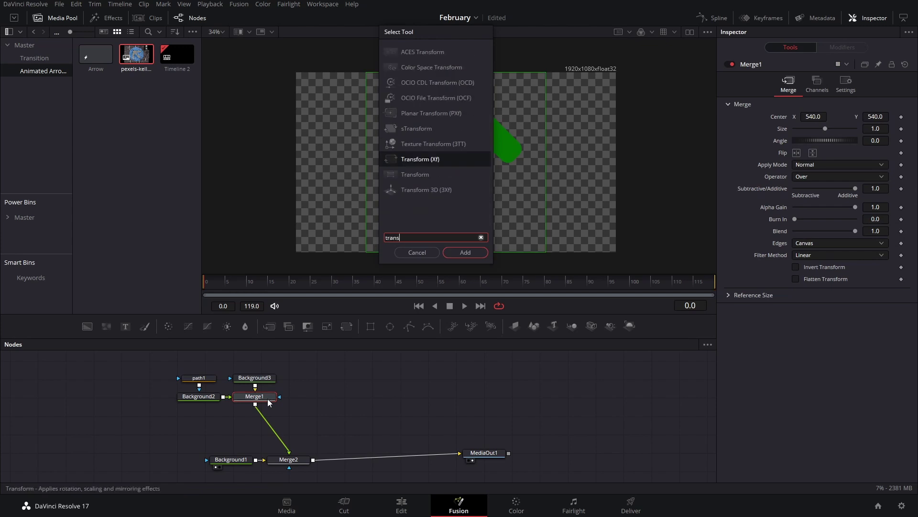
key(Return)
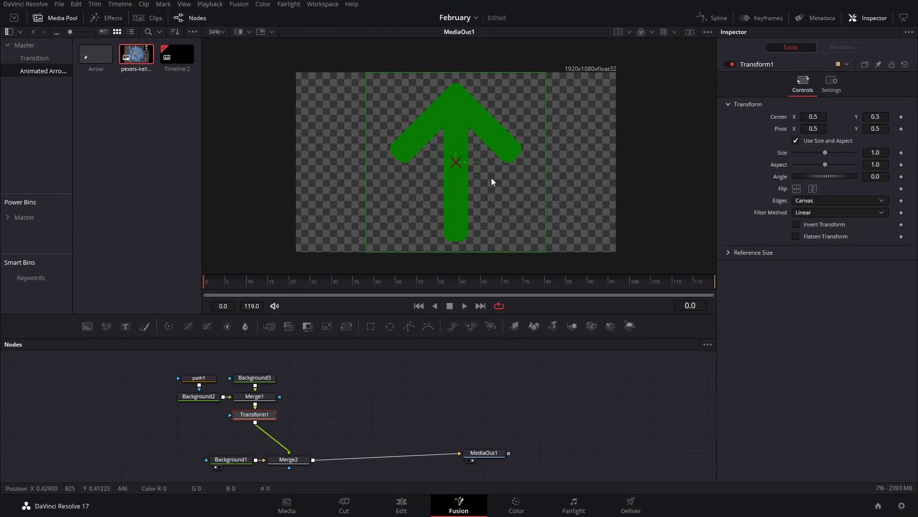
drag(455, 163, 456, 240)
drag(876, 128, 874, 128)
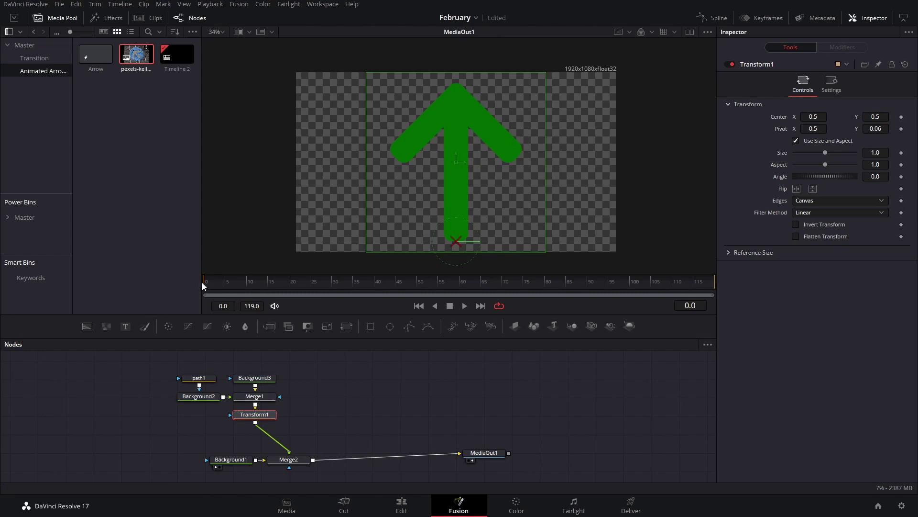
Step: Set keyframes at frame 0 for Transform1's Size of 1.0 and Center of 0.5, 0.5
click(901, 153)
click(901, 117)
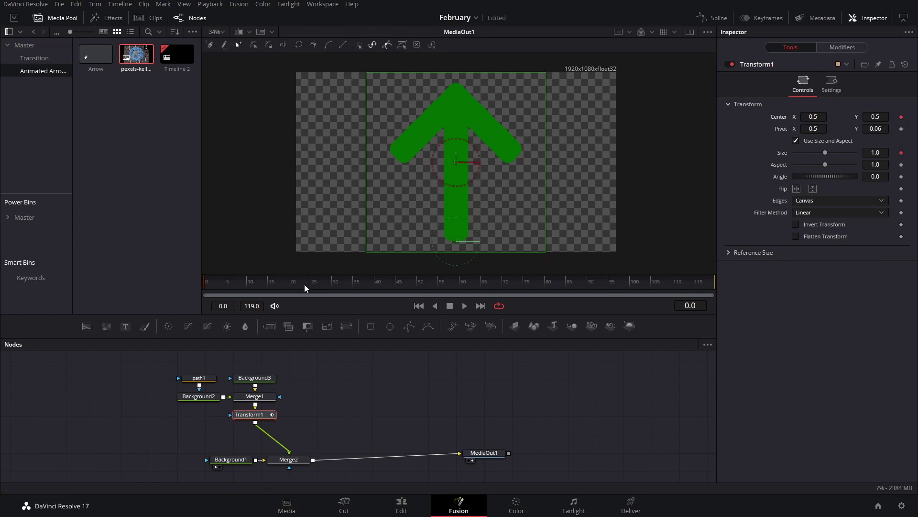
Step: Keyframe Transform1 to grow from Size 0.0 with a lowered Center Y at frame 0 to Size 1.0 at frame 15, and preview it
drag(234, 283, 273, 285)
click(206, 283)
drag(876, 152, 795, 152)
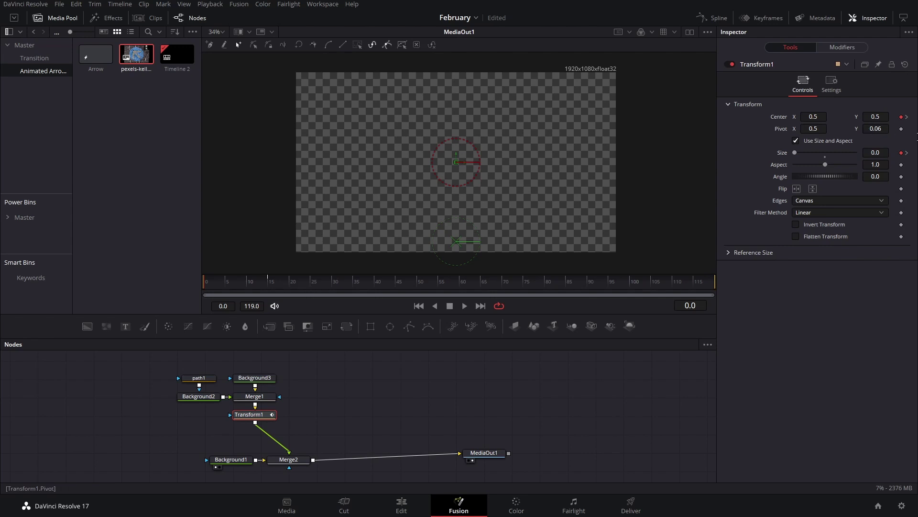
drag(875, 129, 875, 129)
drag(268, 287, 199, 290)
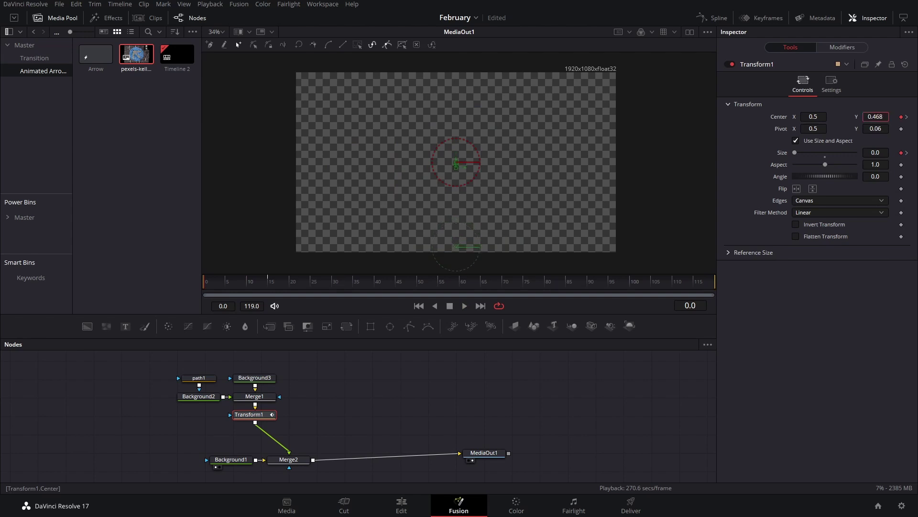
key(space)
key(space)
Step: Show Transform1's Center displacement and Size curves in the Spline editor and select all of their keyframes
click(267, 284)
click(721, 21)
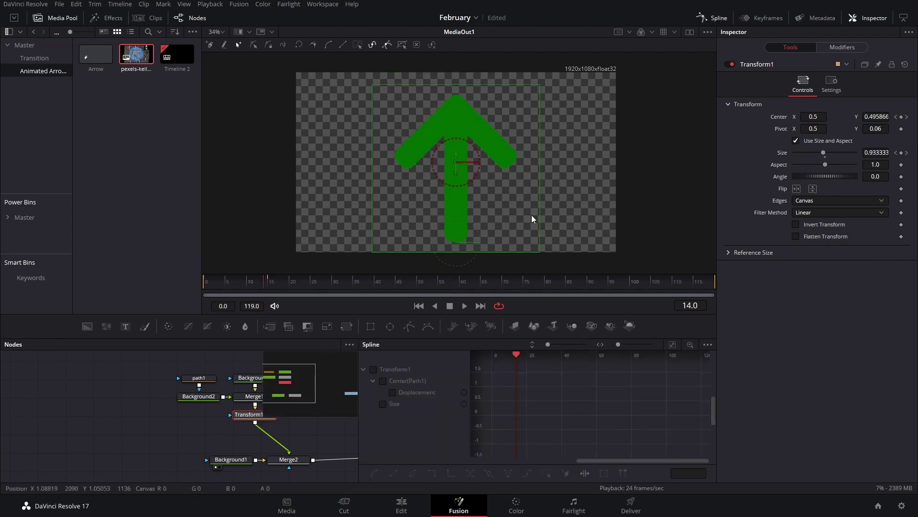
click(401, 369)
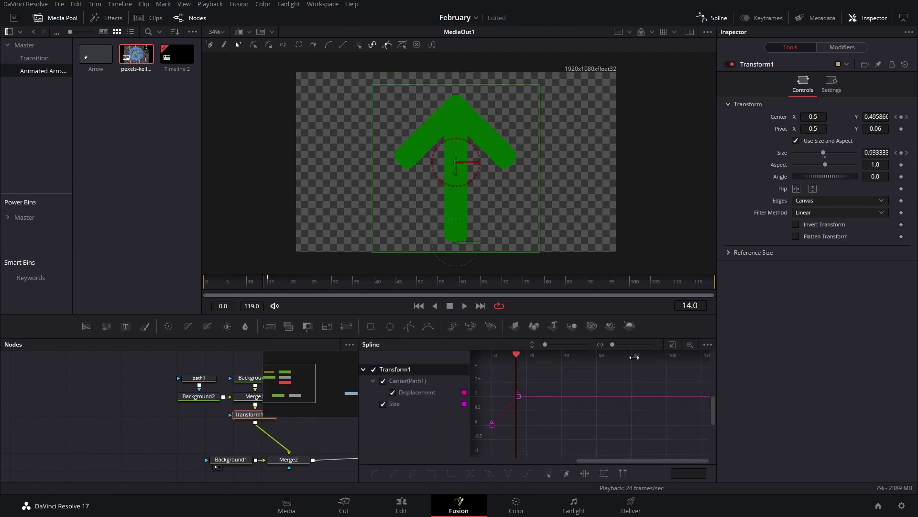
drag(564, 398, 582, 410)
key(ctrl+a)
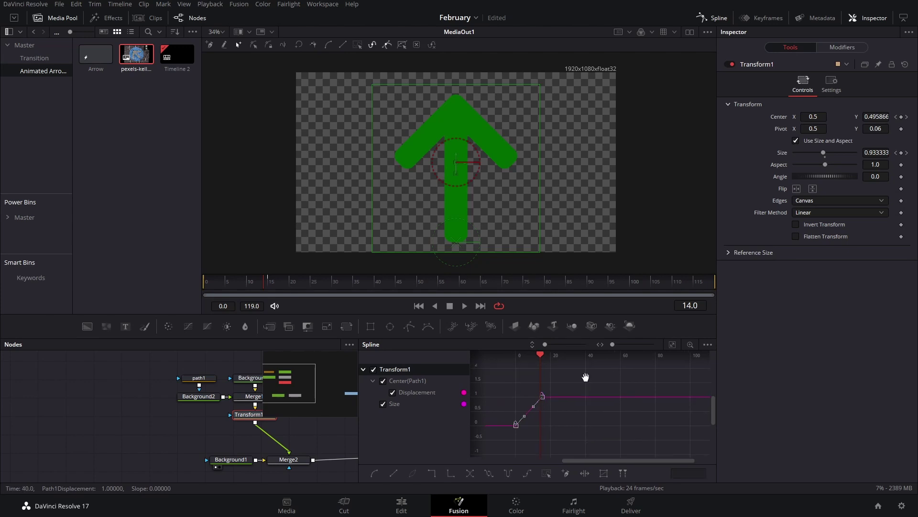
Step: Duplicate the selected Transform1 keyframes by copy and paste, and shift the copies so they start at frame 105
click(676, 281)
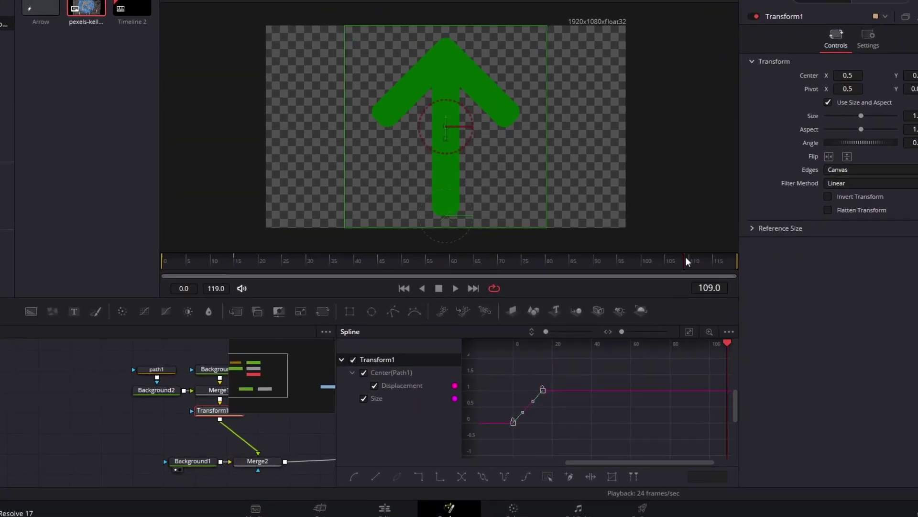
drag(685, 261, 666, 262)
drag(610, 378, 778, 406)
scroll(546, 362, down, 2)
drag(546, 362, 562, 348)
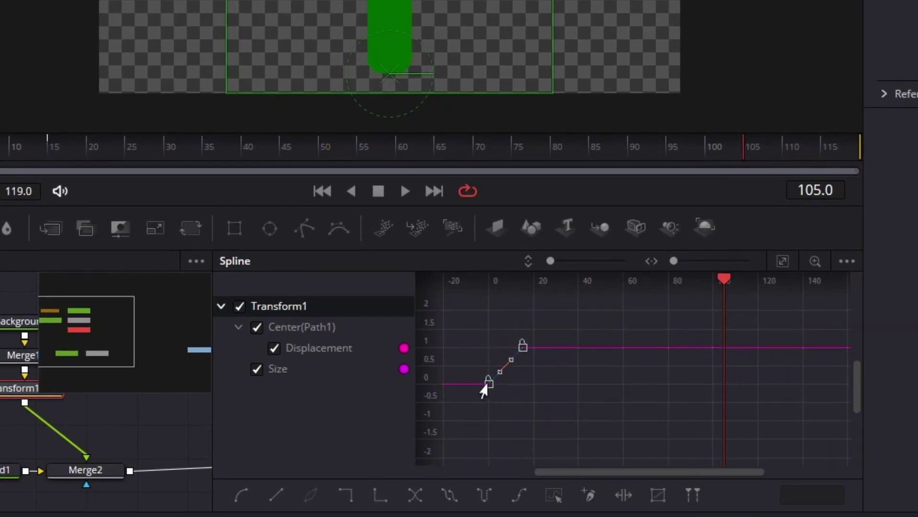
click(675, 383)
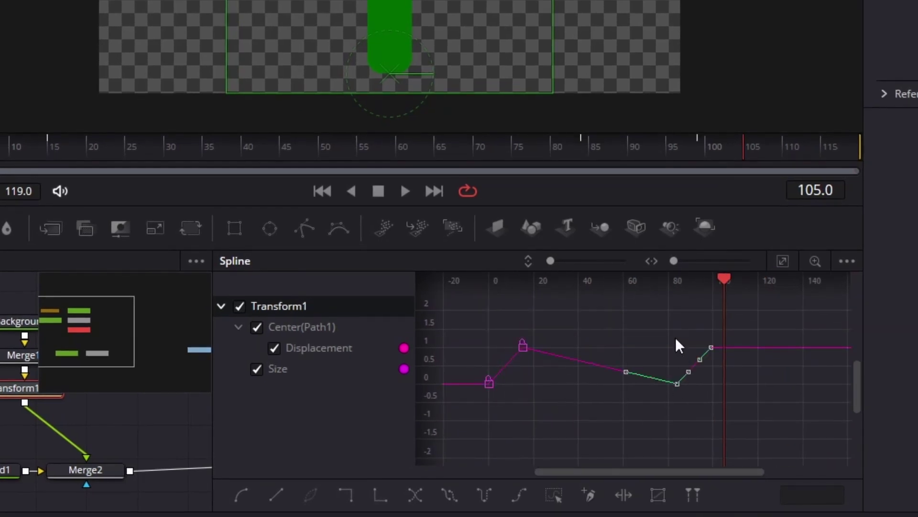
drag(647, 326, 757, 460)
drag(670, 394, 719, 398)
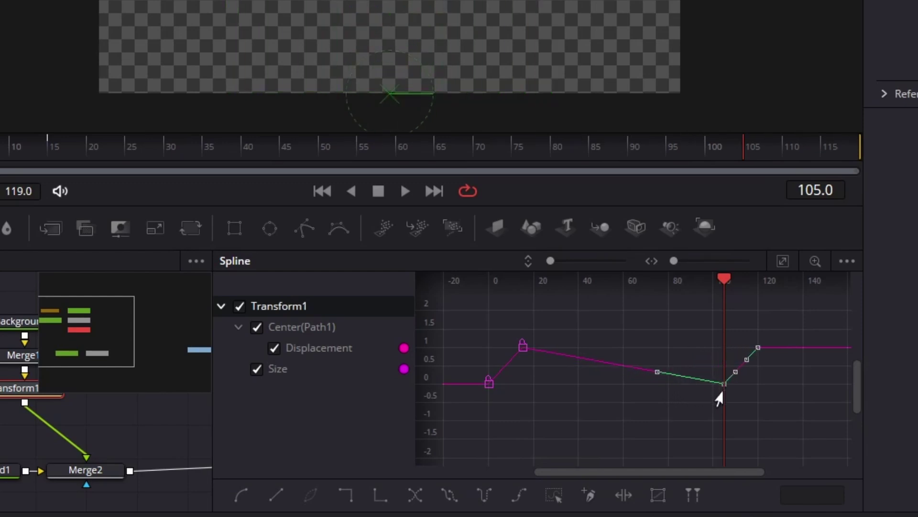
Step: Reverse the duplicated keyframes so the arrow shrinks away from frame 105, and scrub through the result
drag(687, 314, 768, 429)
click(417, 497)
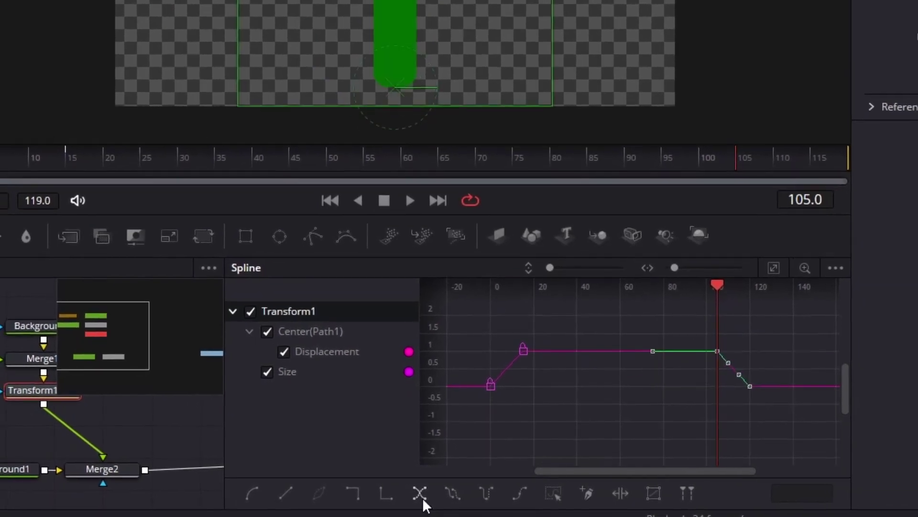
drag(699, 317, 707, 317)
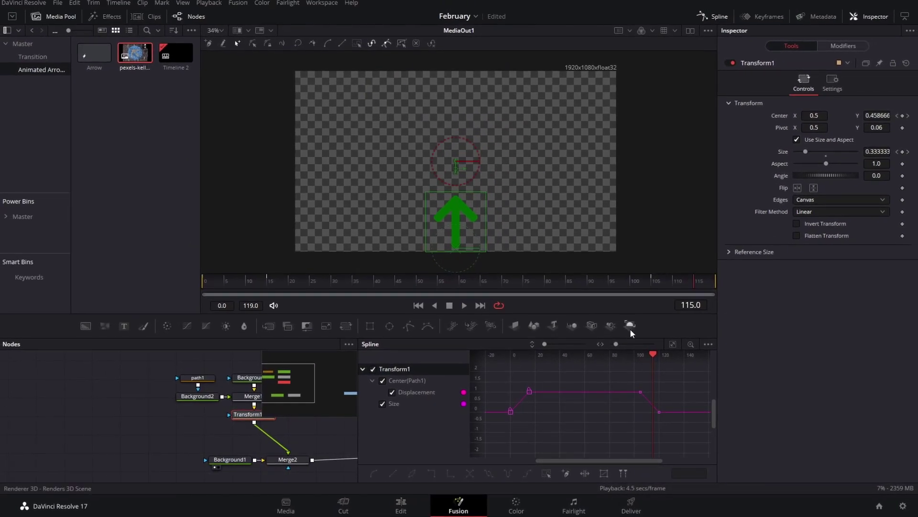
drag(652, 354, 639, 358)
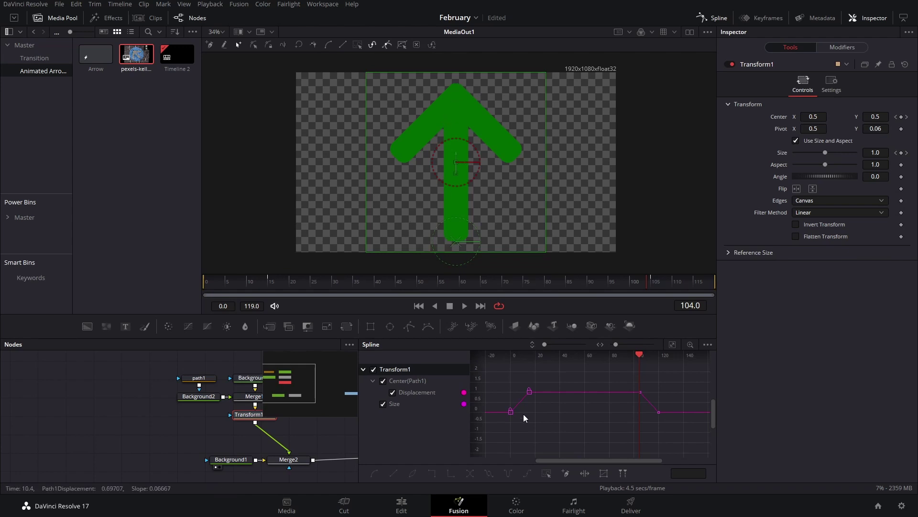
Step: Flatten all Transform1 keyframes, set their Ease In to 47.8 and Ease Out to 53.9, and preview the eased animation
drag(505, 424, 687, 374)
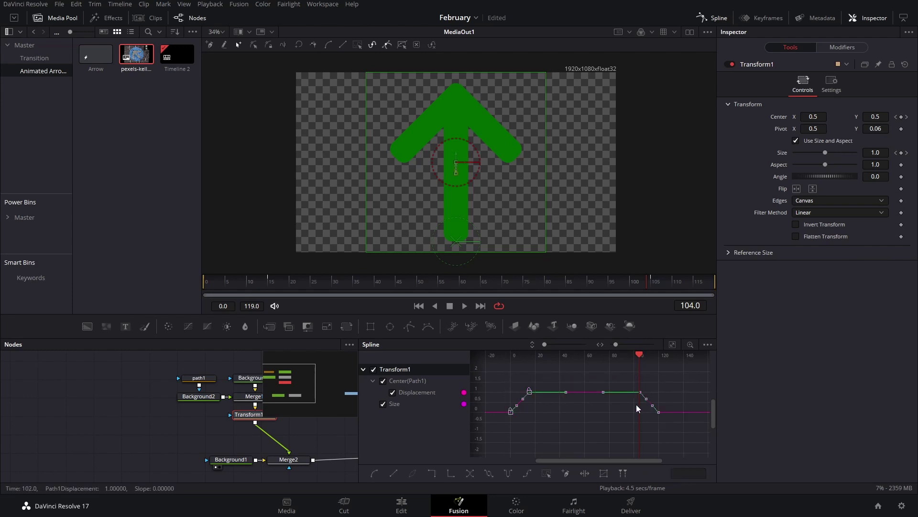
key(f)
key(t)
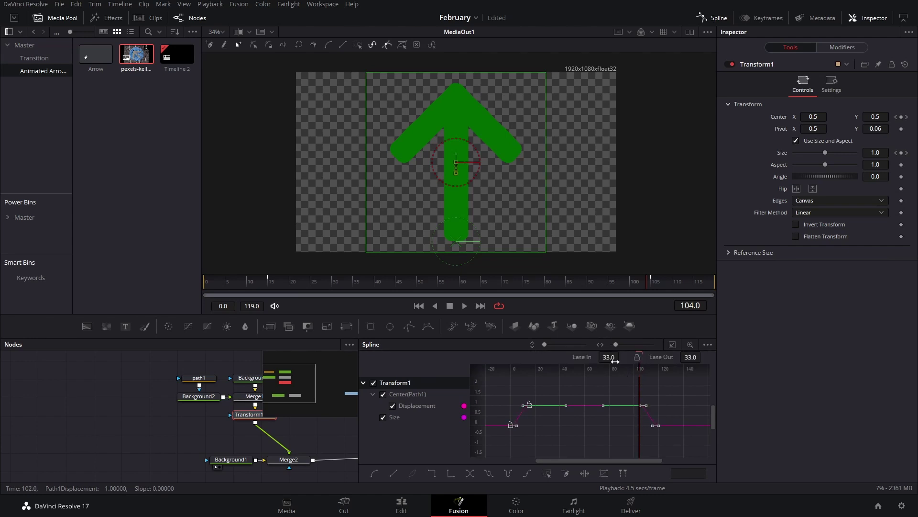
drag(613, 357, 709, 356)
drag(247, 281, 177, 287)
key(space)
click(651, 286)
click(642, 286)
click(271, 287)
mouse_move(271, 285)
mouse_down()
mouse_move(672, 292)
mouse_move(279, 292)
mouse_up()
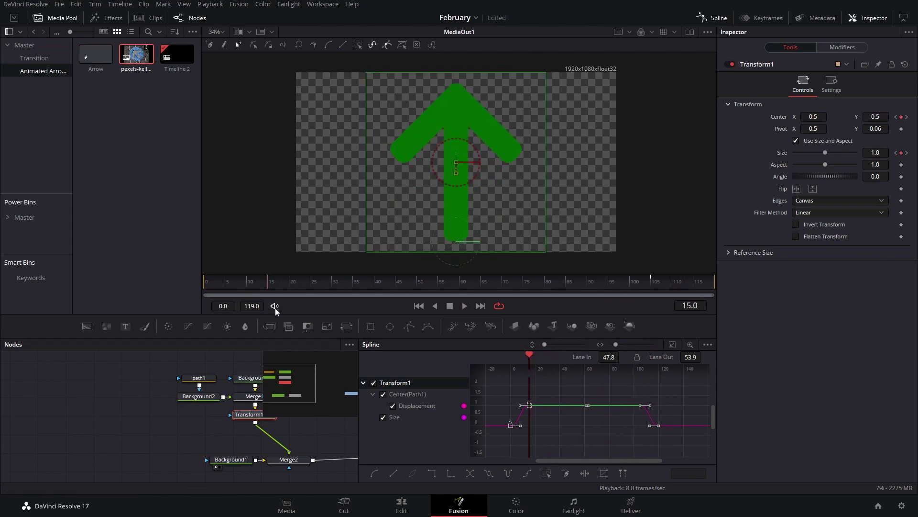
Step: Close the Spline editor and insert a second Transform node after Transform1
click(301, 437)
click(268, 415)
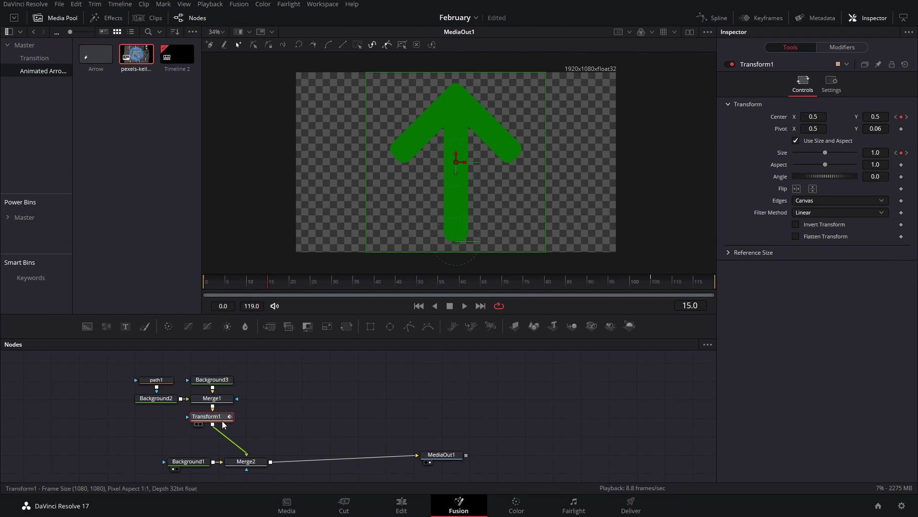
key(shift+space)
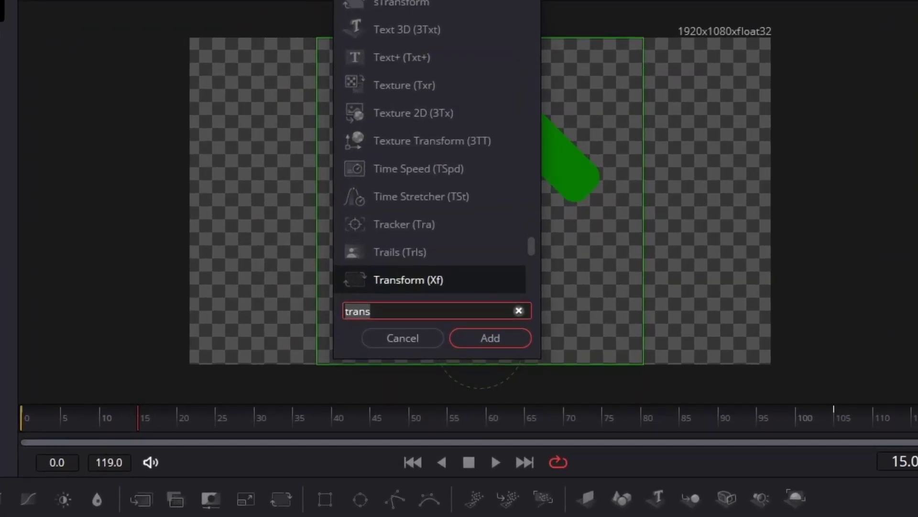
key(Return)
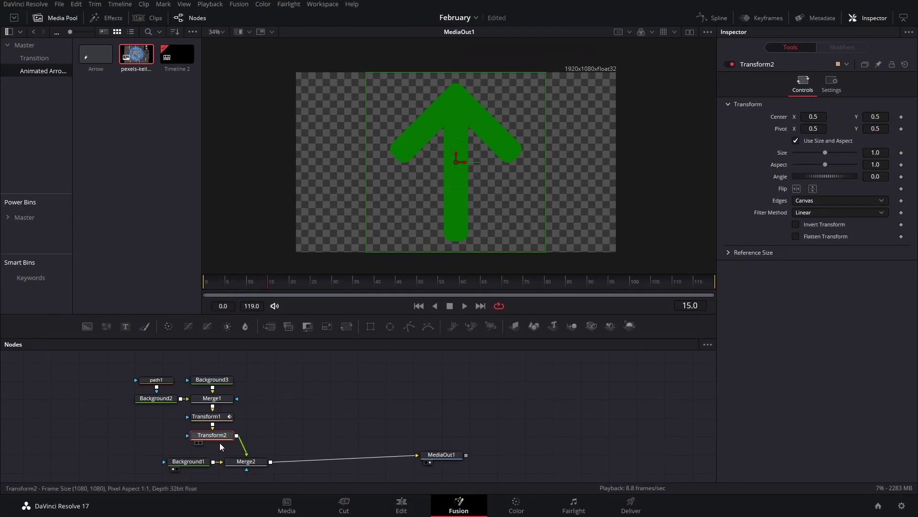
Step: Set Center keyframes of 0.5, 0.5 on Transform2 at frames 15 and 105, matching Transform1's full-size keyframes
click(222, 417)
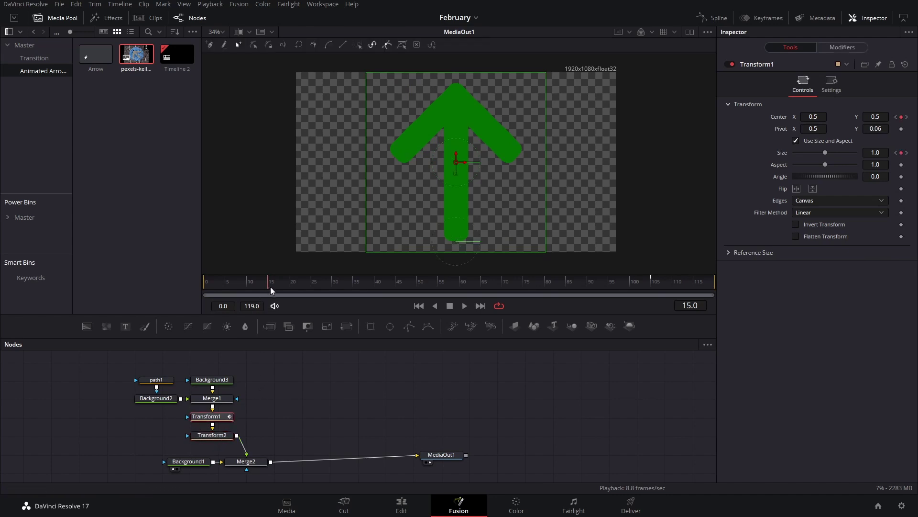
click(651, 282)
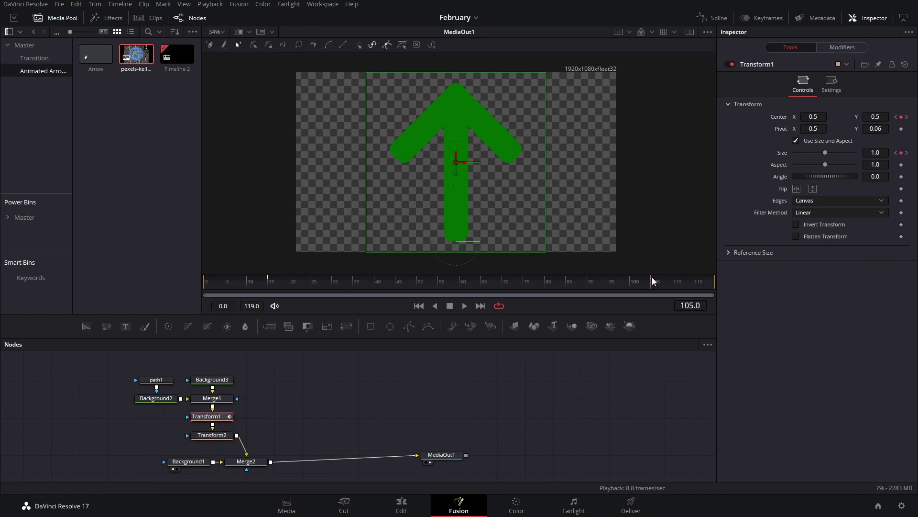
click(219, 437)
click(269, 281)
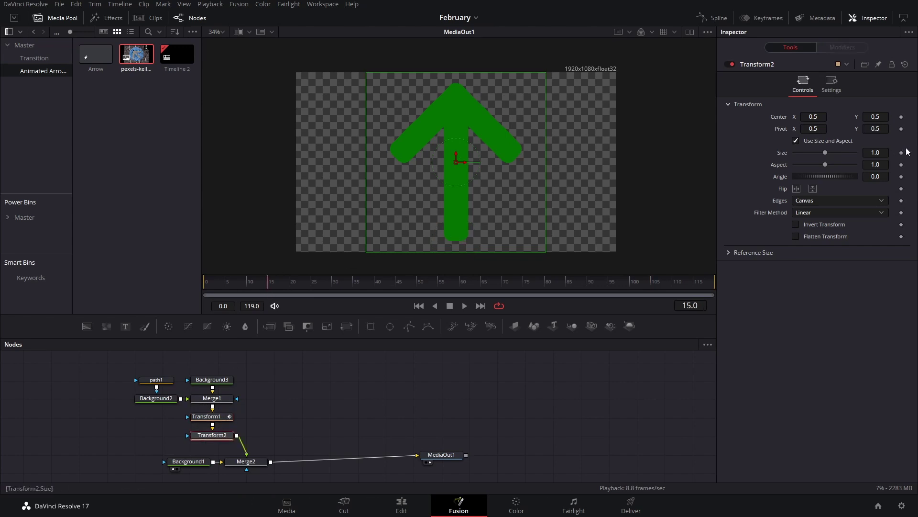
click(901, 116)
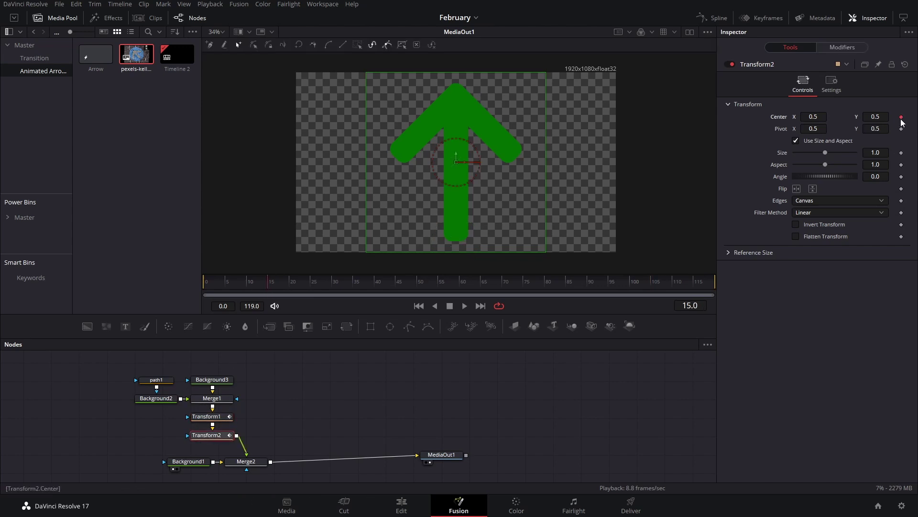
click(650, 287)
click(902, 118)
Step: Show Transform2's Center curve in the Spline editor and add a keyframe at frame 25 with Center Y 0.55
click(717, 18)
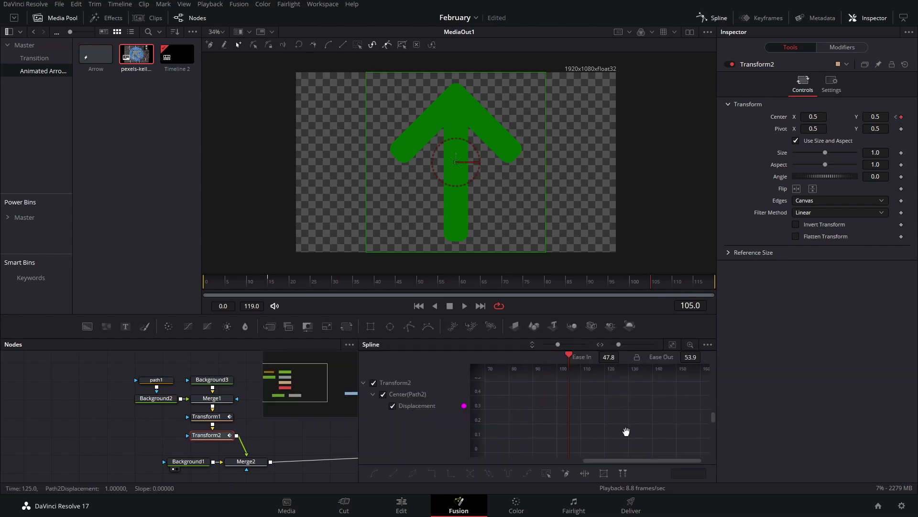
drag(669, 337, 670, 344)
click(670, 348)
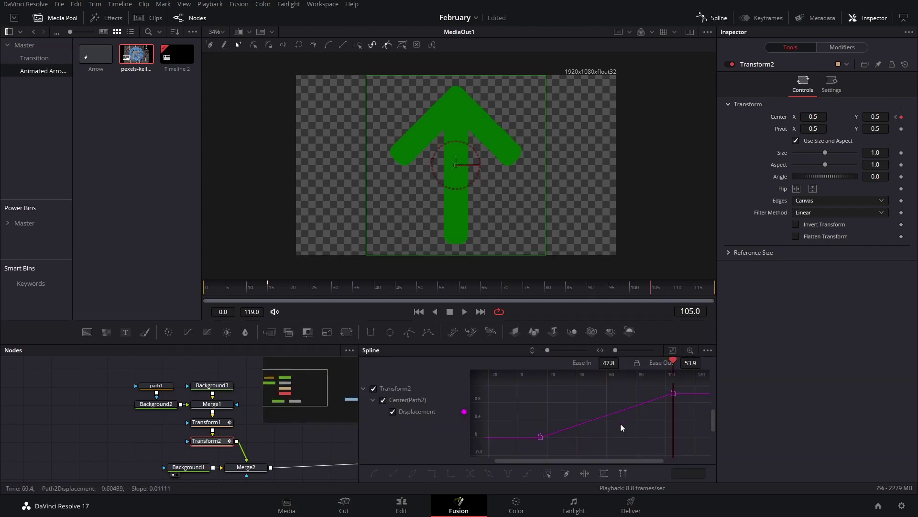
click(273, 289)
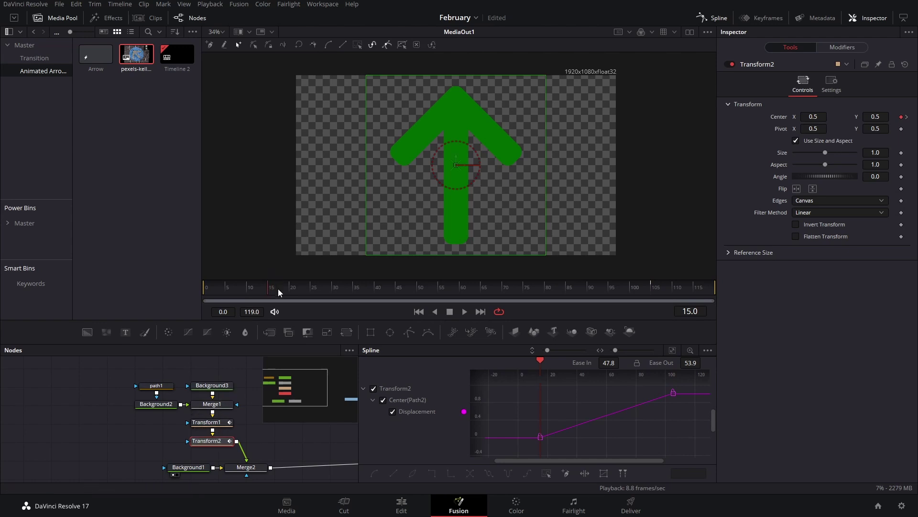
drag(279, 292, 314, 299)
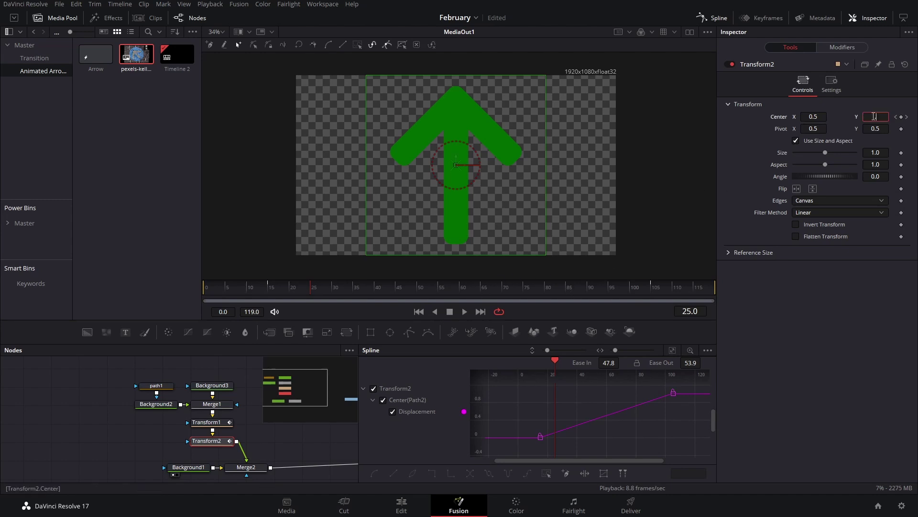
key(Tab)
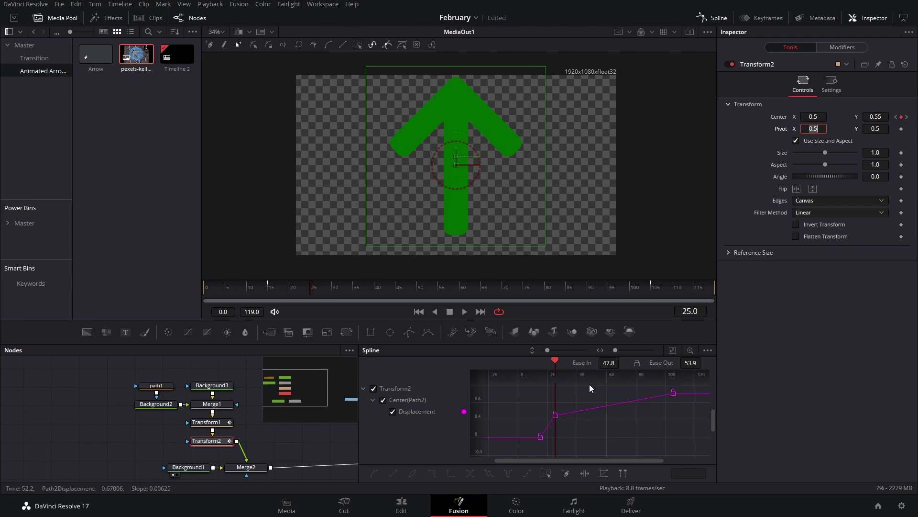
Step: Try looping Transform2's Center keyframes at frames 15 and 25, and preview the motion
drag(528, 400, 579, 450)
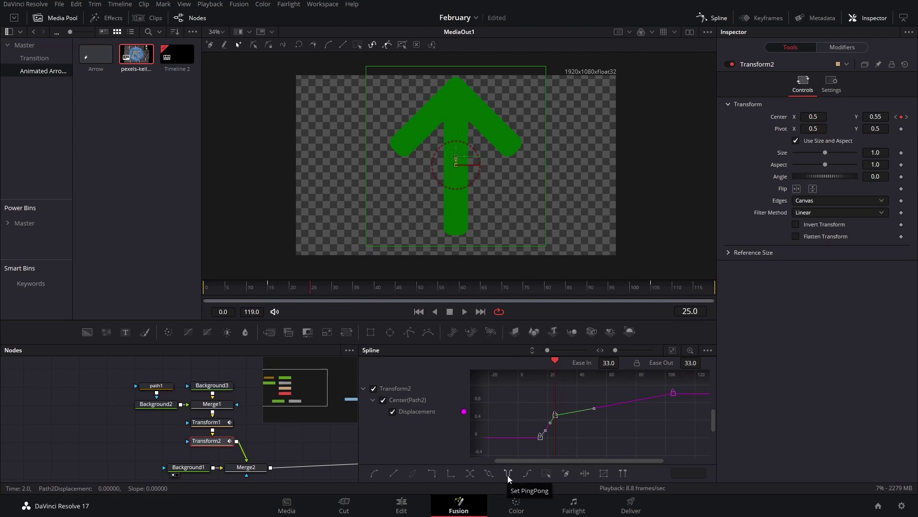
click(492, 476)
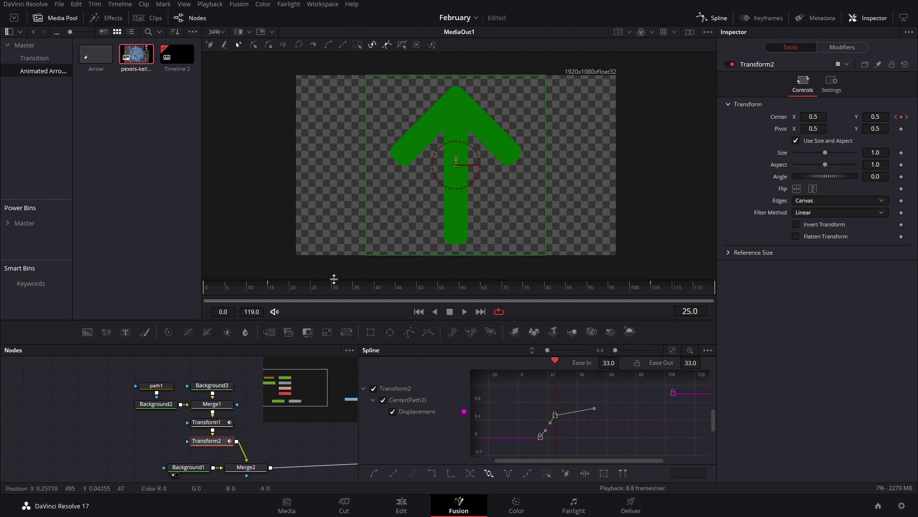
drag(311, 292, 278, 286)
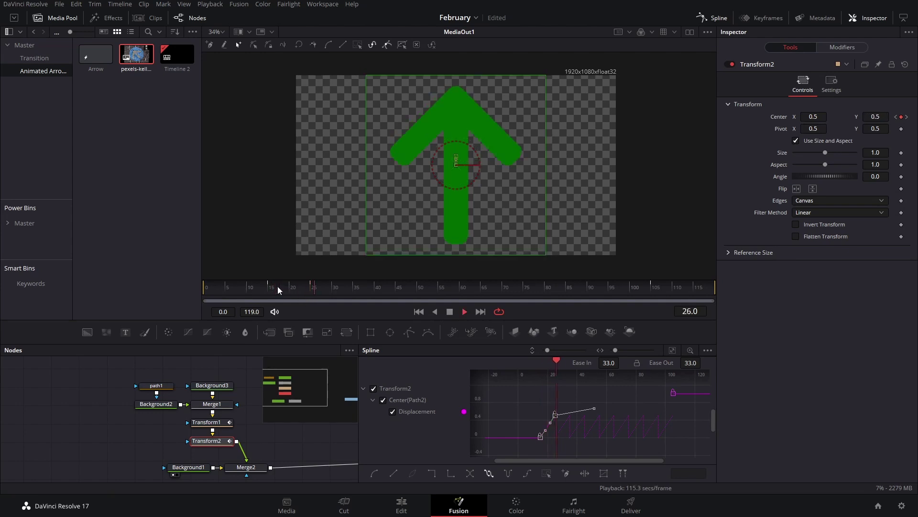
mouse_move(278, 286)
mouse_down()
mouse_move(321, 285)
mouse_move(271, 288)
mouse_up()
key(space)
key(space)
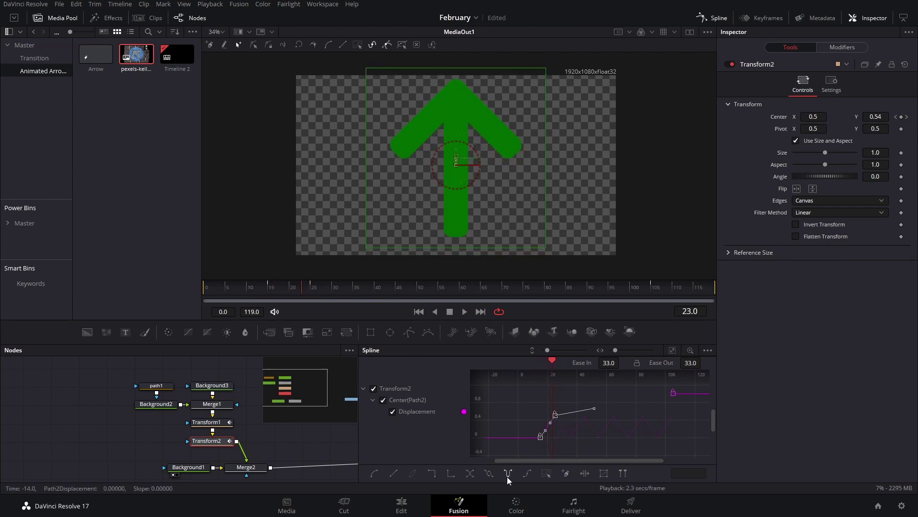
Step: Set Transform2's Center keyframes at frames 15 and 25 to PingPong and play the animation from frame 15
click(269, 283)
key(space)
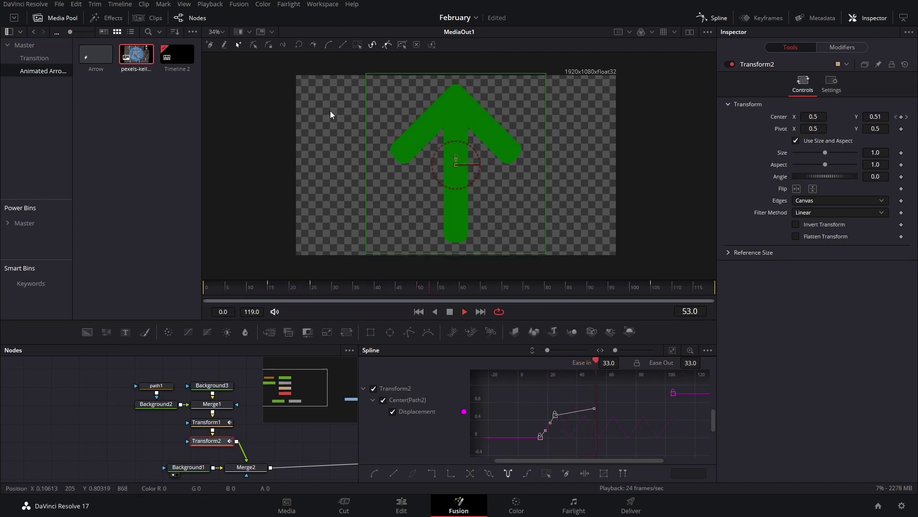
key(space)
Step: Flatten Transform2's Center keyframes at frames 15 and 25, preview the smoothed bounce, and close the Spline editor
drag(519, 398, 580, 451)
key(f)
click(274, 289)
key(space)
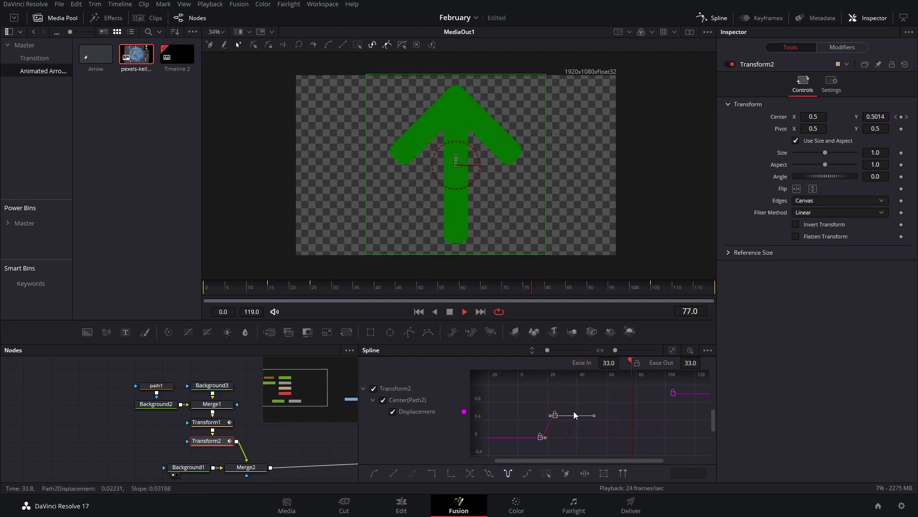
key(space)
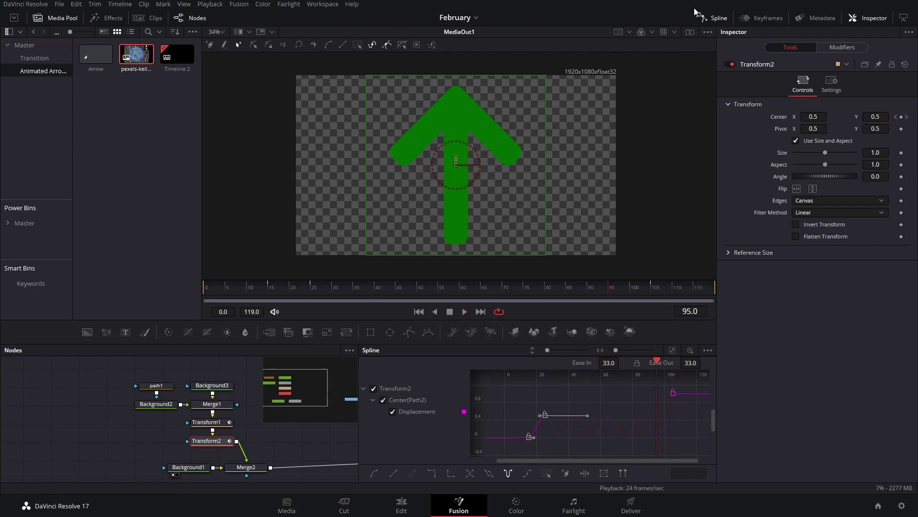
click(700, 16)
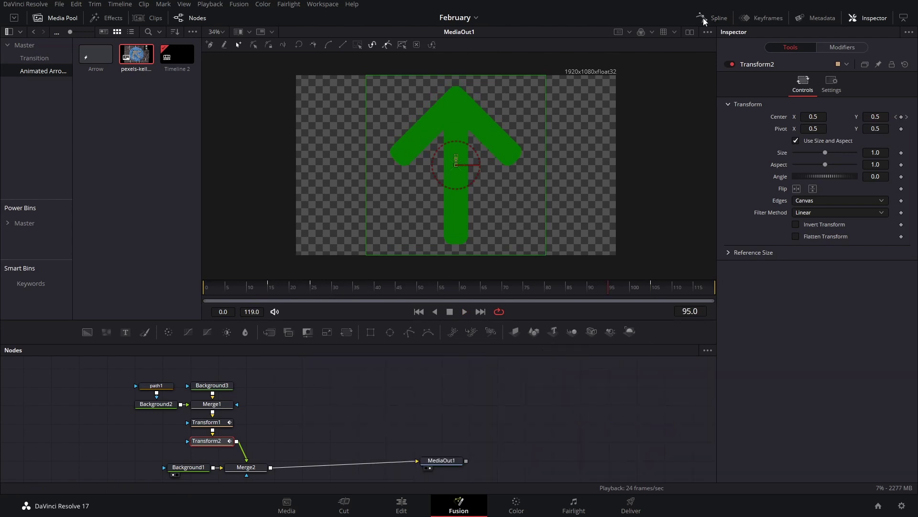
Step: Enable motion blur on Transform2 with a shutter angle of 130, and preview the arrow animation from the start
click(819, 82)
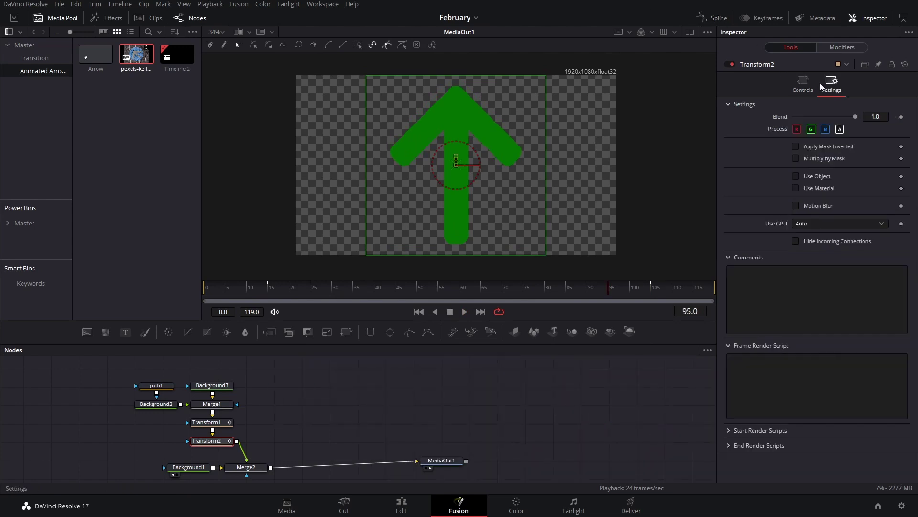
click(808, 205)
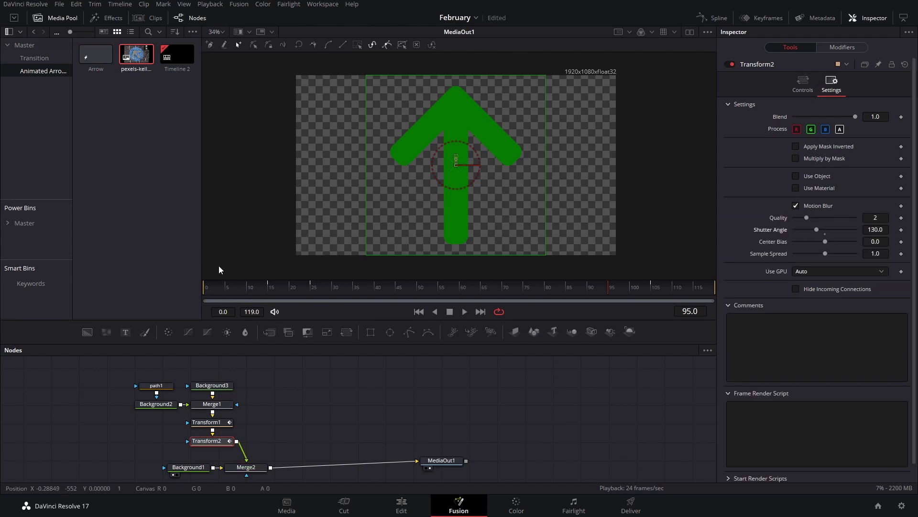
click(207, 300)
key(space)
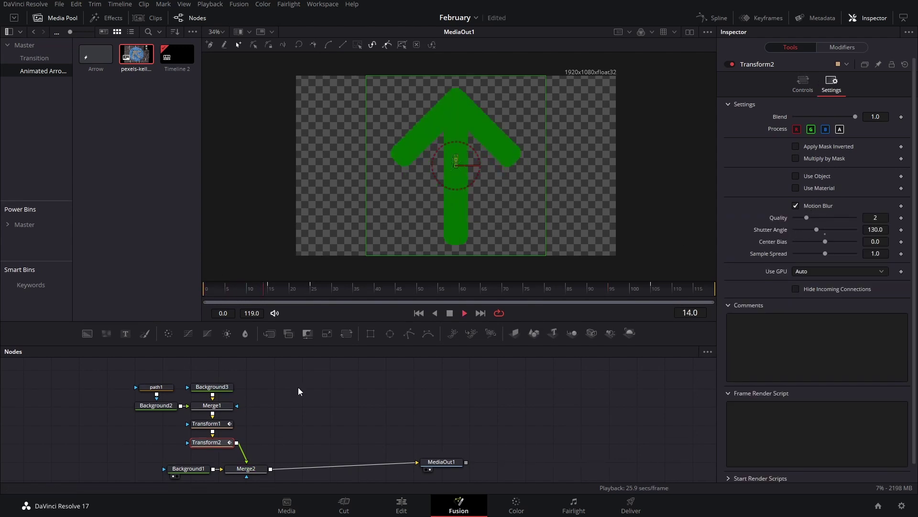
key(space)
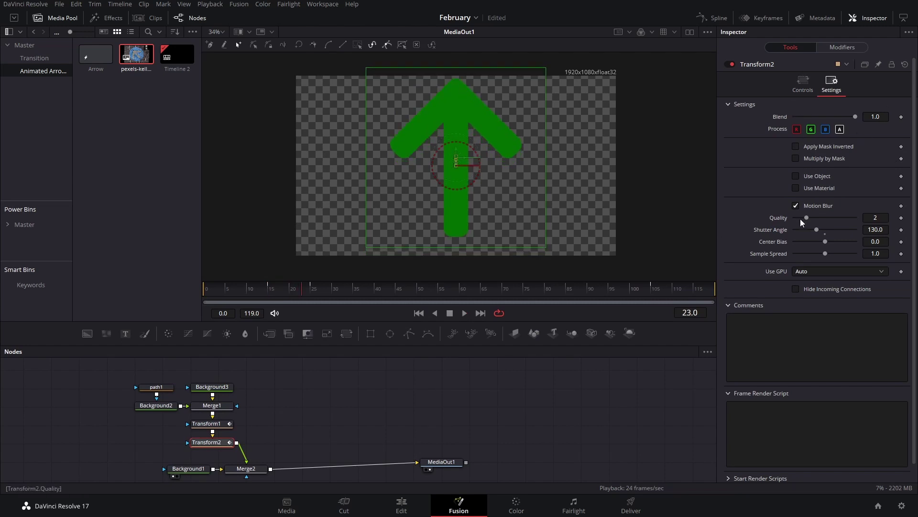
key(space)
click(497, 370)
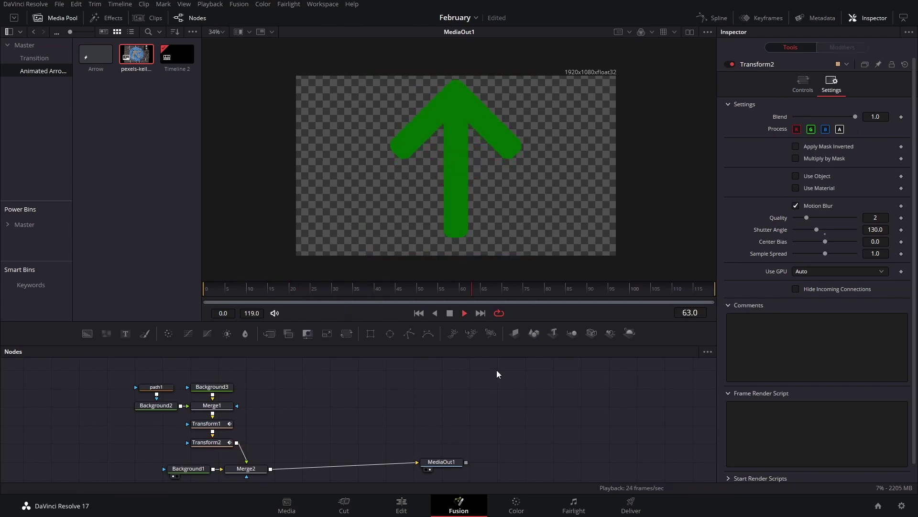
key(space)
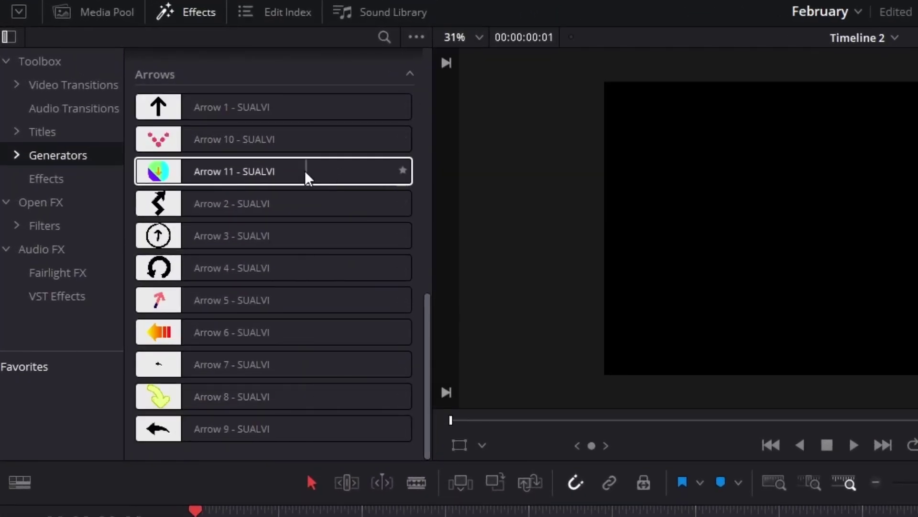
Step: Add the Arrow 1 - SUALVI generator to Timeline 2 and place its clip on the Video 2 track
drag(216, 99, 208, 516)
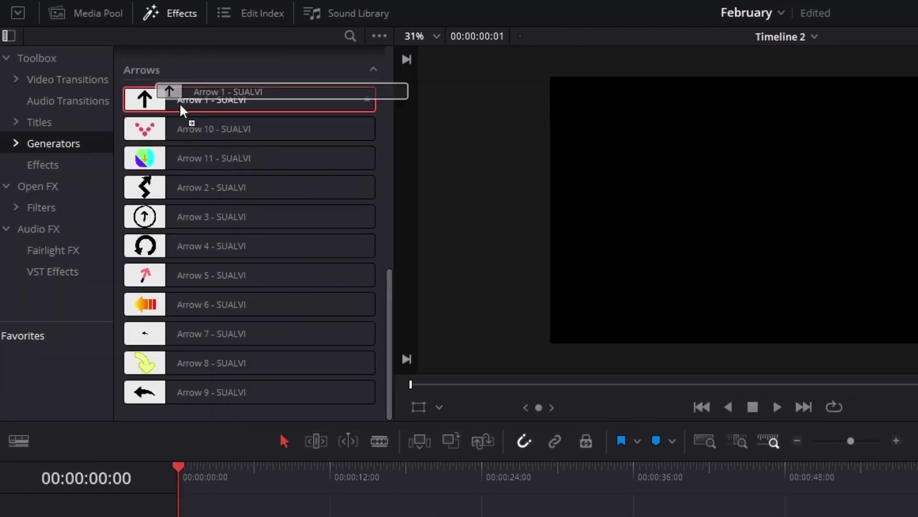
click(225, 473)
drag(139, 294, 142, 296)
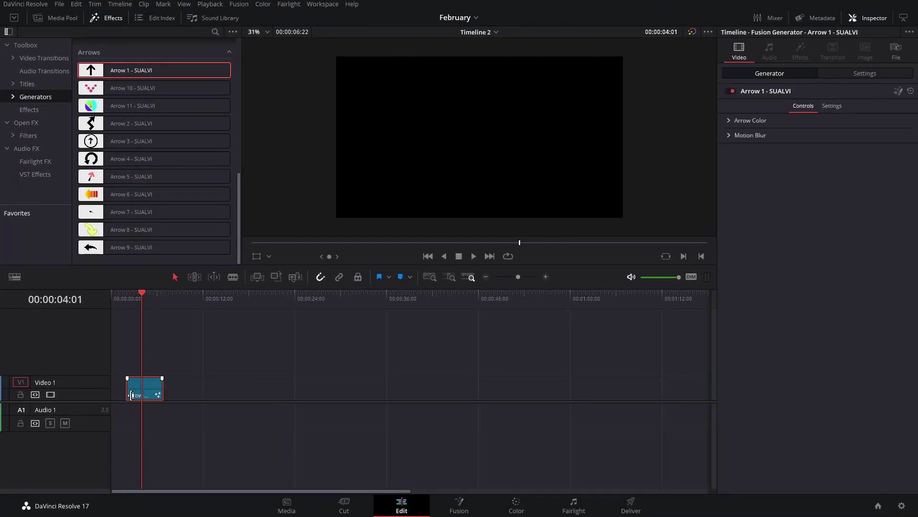
drag(145, 391, 145, 368)
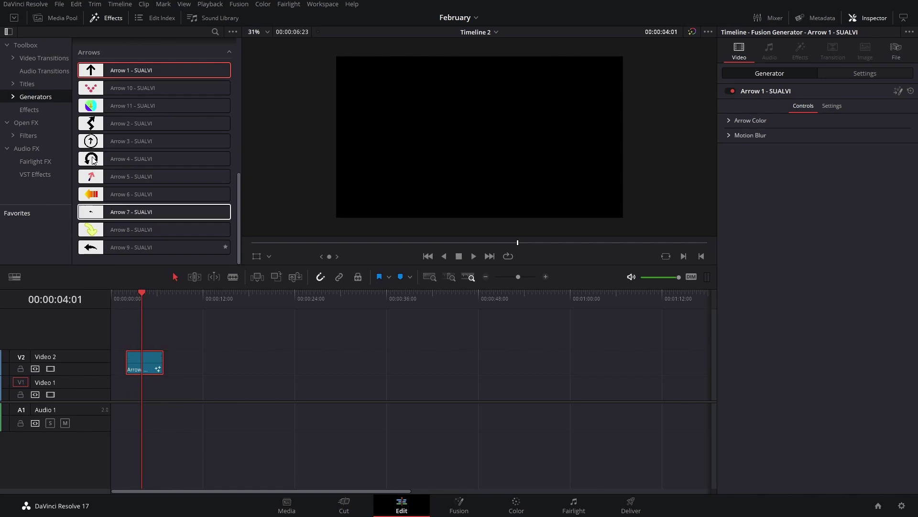
Step: Place a Solid Color generator on Video 1 directly beneath the Arrow 1 clip
click(25, 123)
click(36, 98)
scroll(87, 101, up, 4)
scroll(109, 56, up, 3)
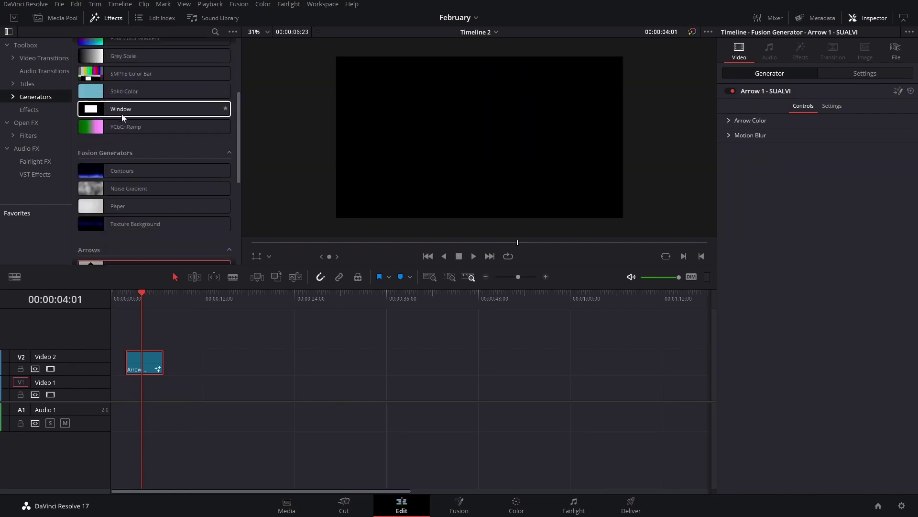
drag(122, 91, 149, 395)
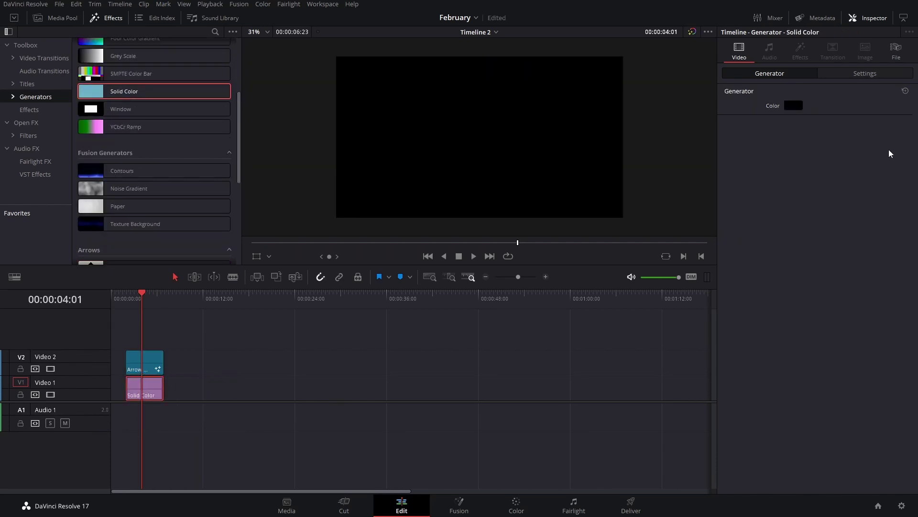
Step: Set the Solid Color background to a bright green
click(794, 105)
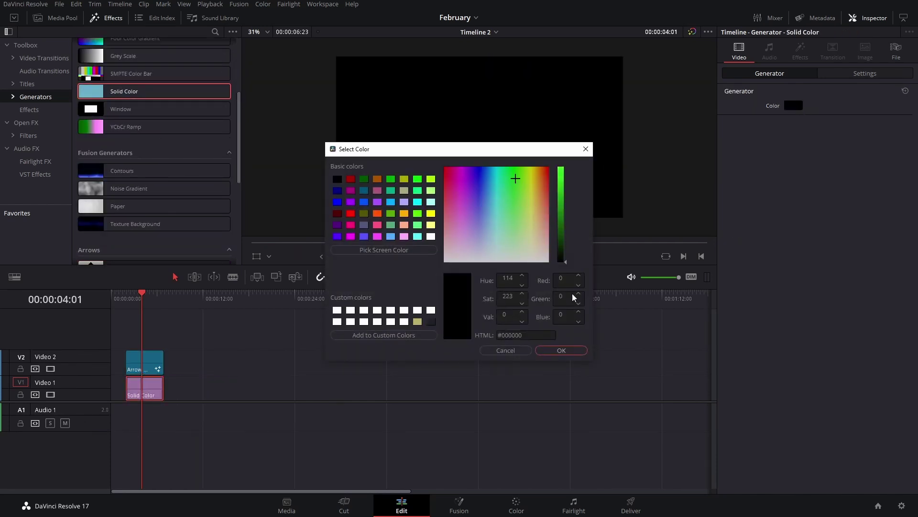
drag(562, 230, 562, 203)
drag(563, 203, 562, 194)
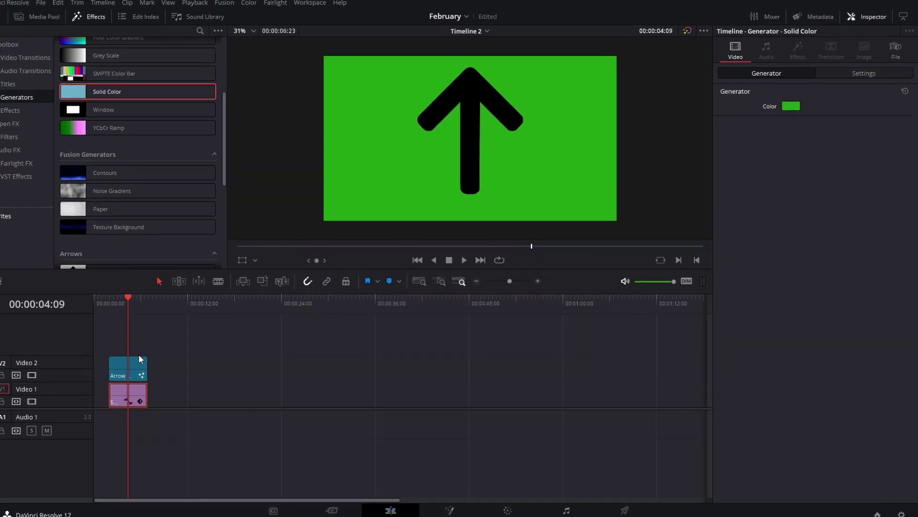
Step: Set the Arrow 1 clip's arrow color to turquoise, #41e8b0
click(153, 356)
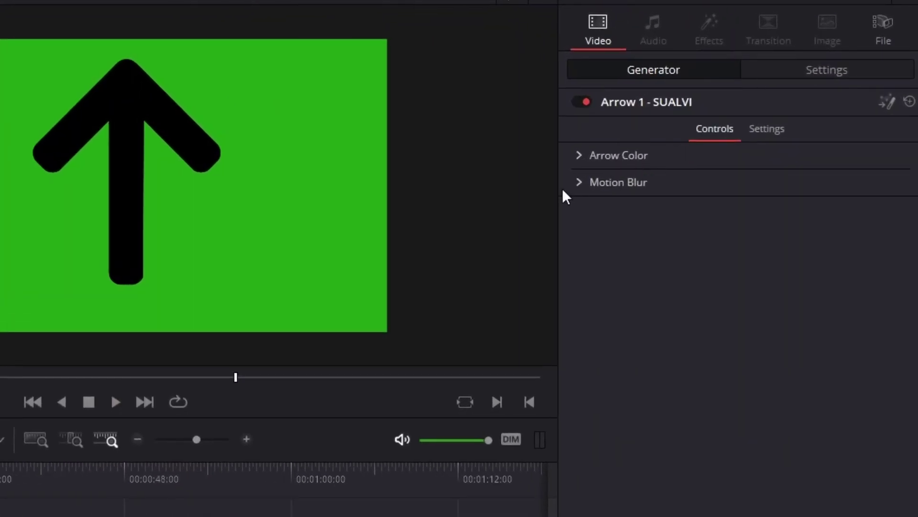
click(568, 184)
click(581, 157)
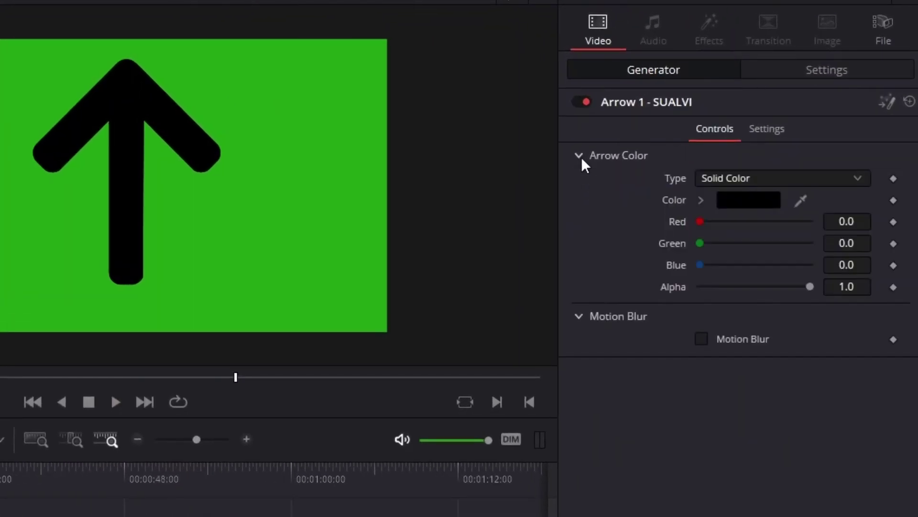
click(733, 206)
drag(166, 317, 182, 298)
click(289, 266)
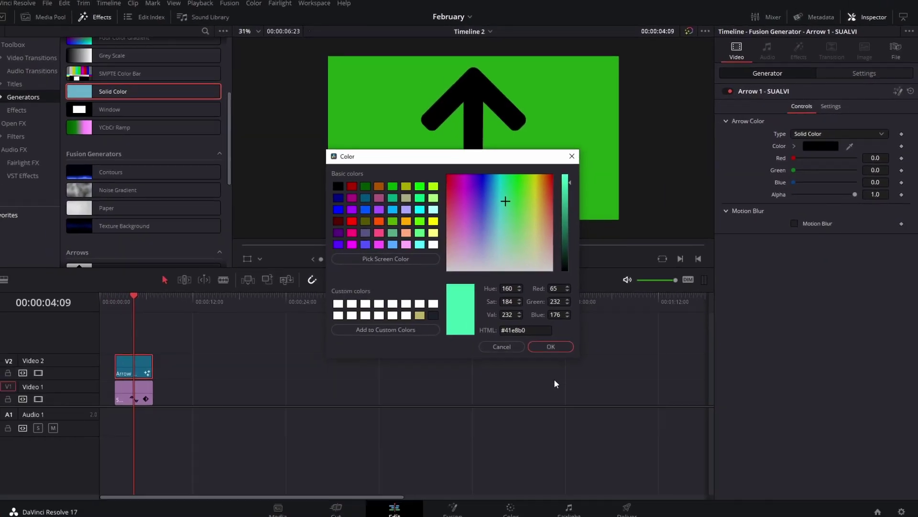
click(551, 347)
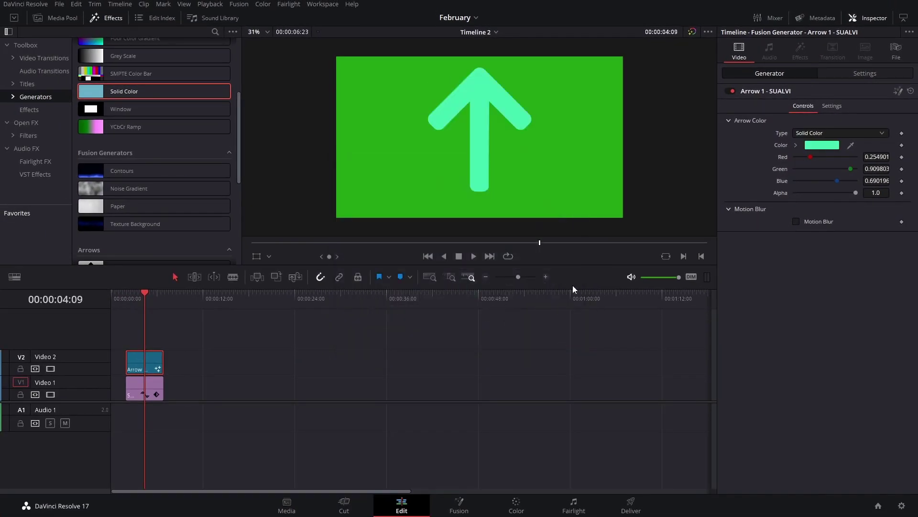
Step: Set Arrow 1's zoom to 0.380, rotation angle to 55.100 and position to X -1120, Y 298, and preview it
click(877, 74)
click(755, 72)
click(849, 75)
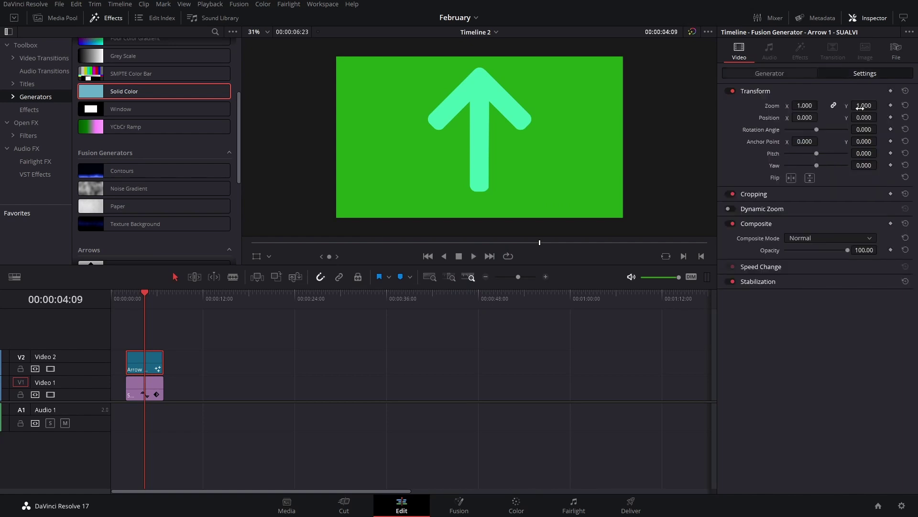
drag(863, 105, 864, 129)
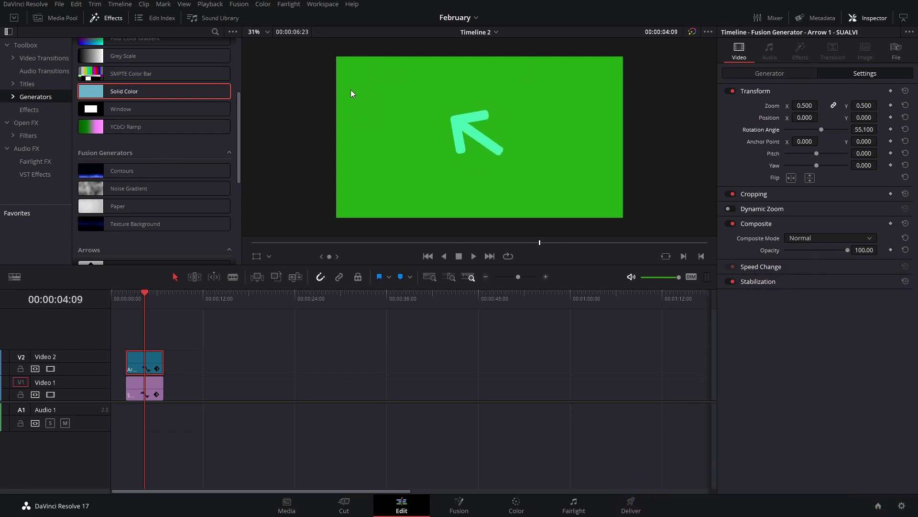
mouse_move(815, 119)
mouse_down()
mouse_move(799, 119)
mouse_move(814, 120)
mouse_up()
mouse_move(868, 107)
mouse_down()
mouse_move(859, 105)
mouse_move(868, 119)
mouse_move(880, 117)
mouse_up()
click(132, 299)
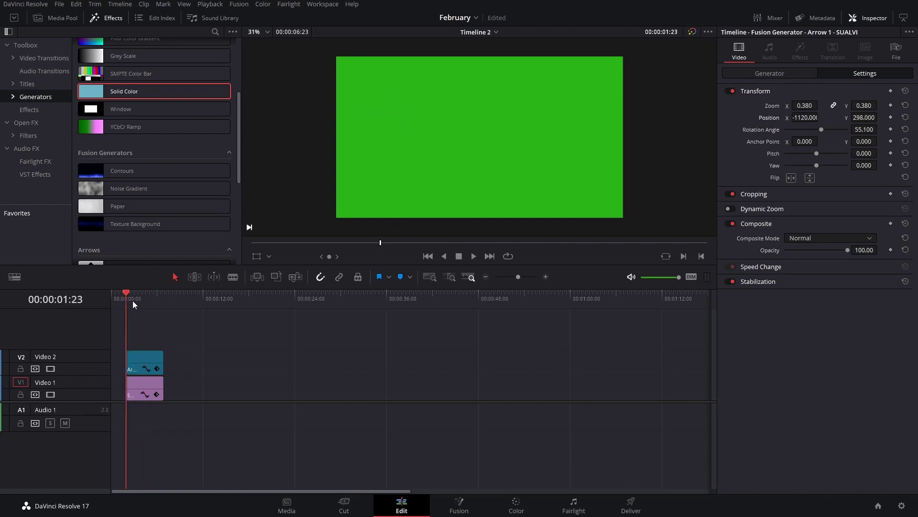
key(space)
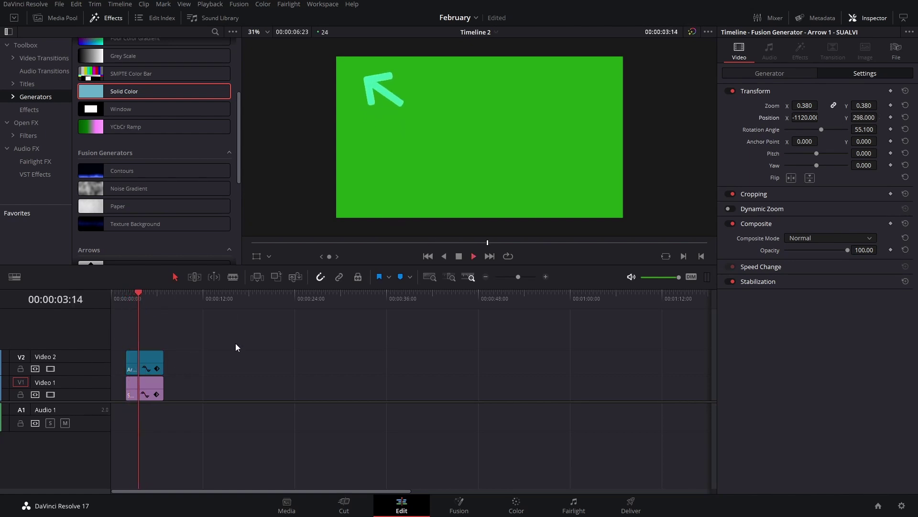
key(space)
Step: Add the Arrow 4 - SUALVI generator on Video 2 after Arrow 1, and extend the green background to about 24 seconds
scroll(180, 183, down, 3)
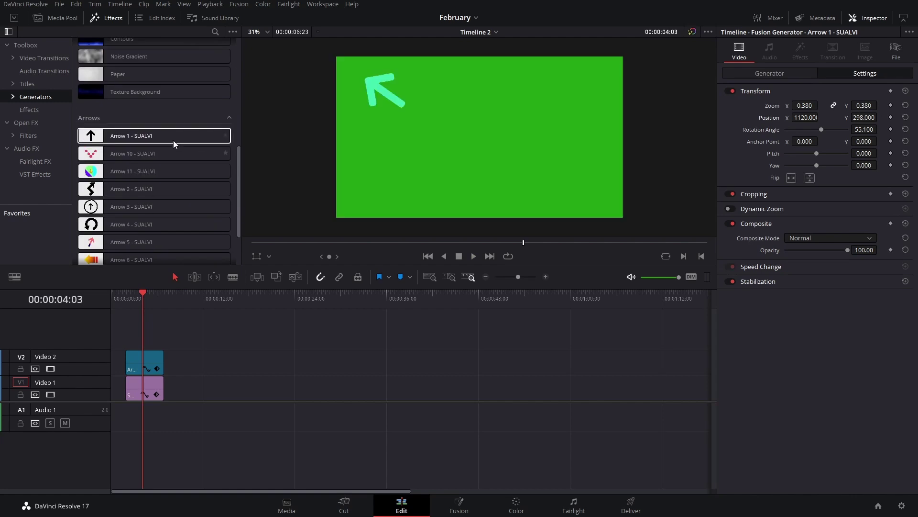
scroll(172, 139, down, 2)
drag(151, 163, 176, 362)
drag(163, 387, 299, 388)
Step: Play the Arrow 4 clip from its start to check its animation
click(176, 297)
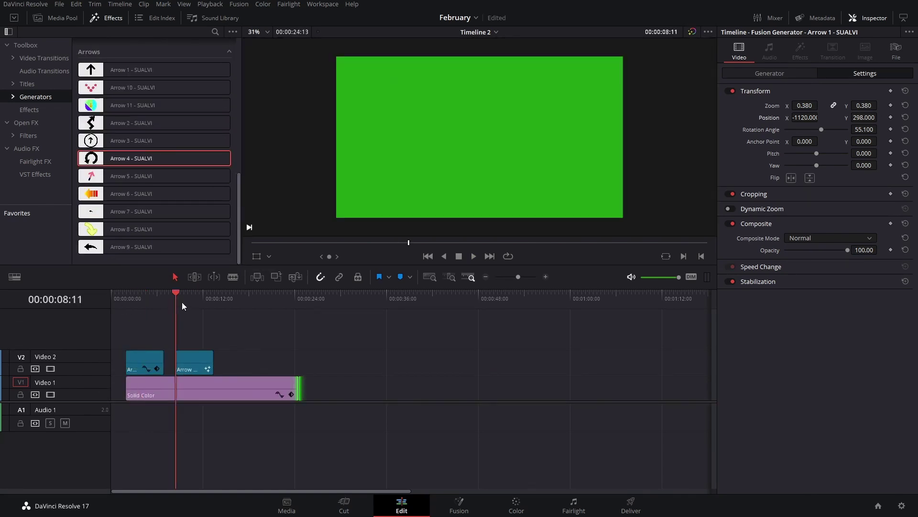
key(space)
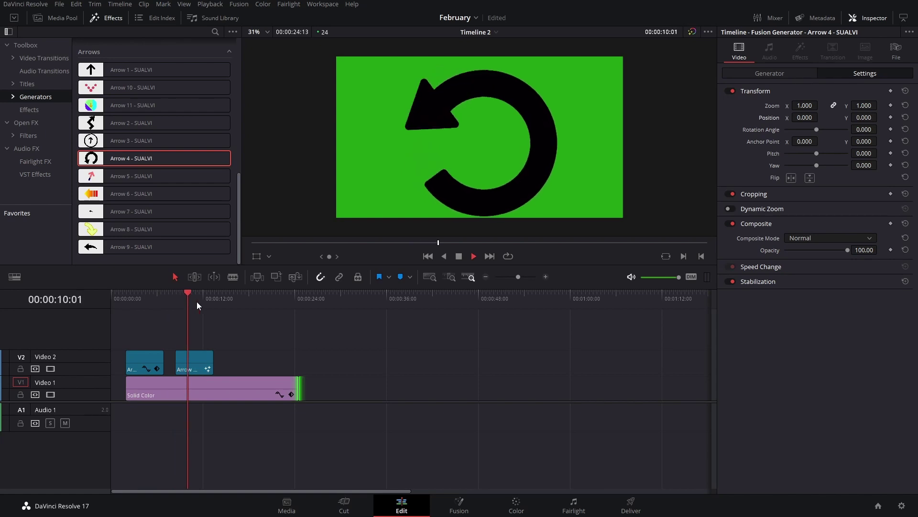
drag(226, 338, 212, 343)
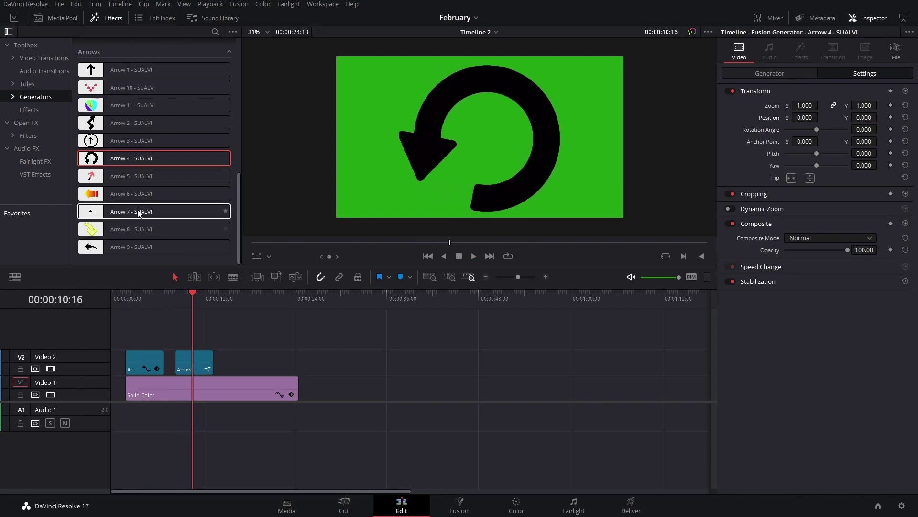
Step: Place the Arrow 6 - SUALVI generator on Video 2 after Arrow 4 and use the Fusion Overlay in the viewer
drag(136, 196, 256, 364)
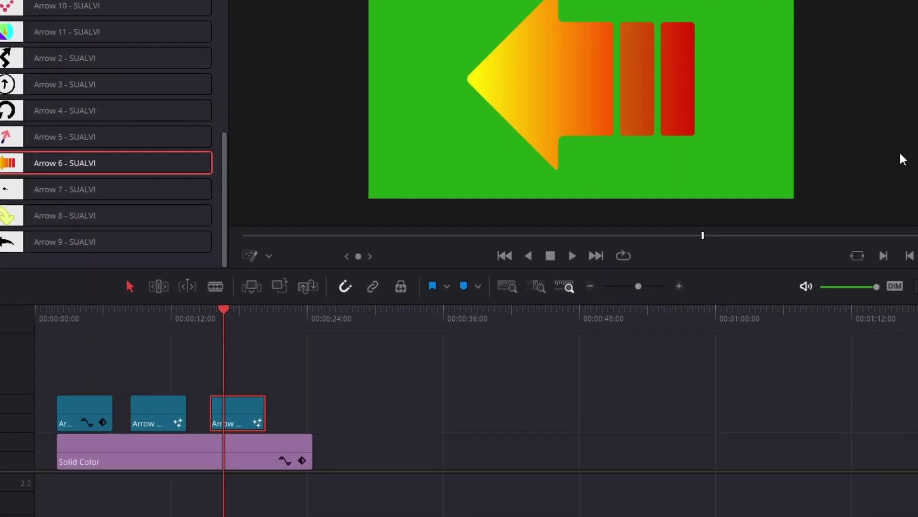
click(269, 255)
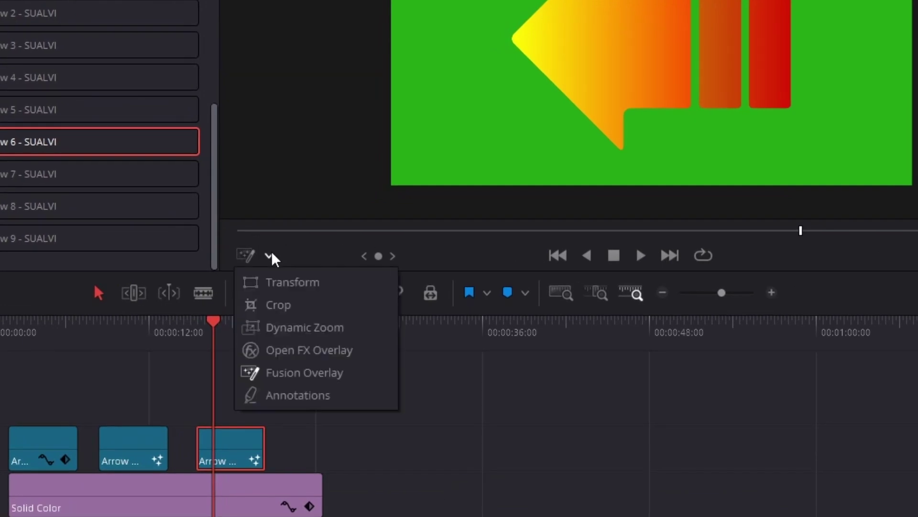
click(309, 375)
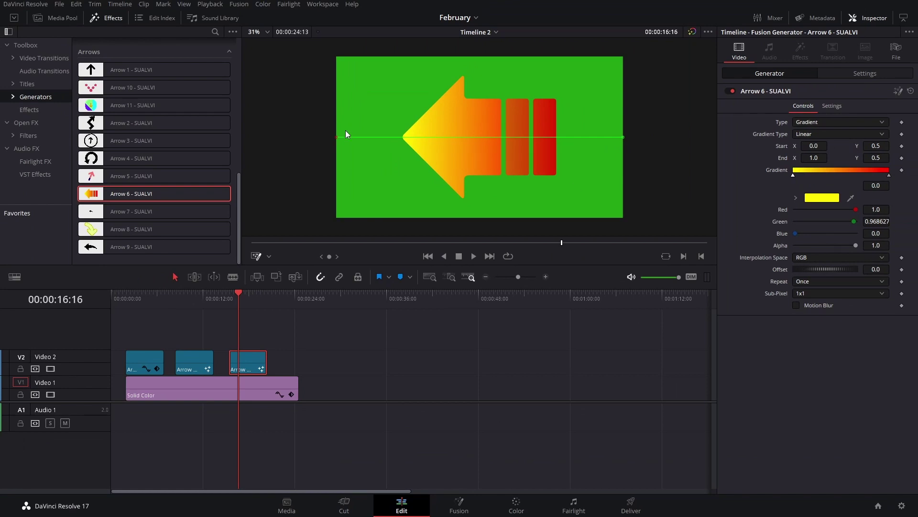
Step: Move Arrow 6's gradient start to about X 0.39, Y 0.48, and switch its fill type to Solid Color
drag(334, 137, 449, 141)
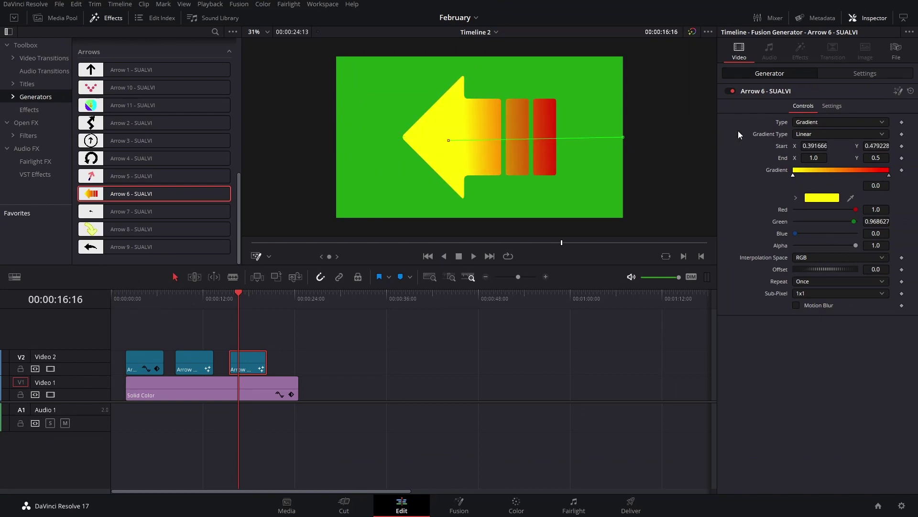
click(819, 122)
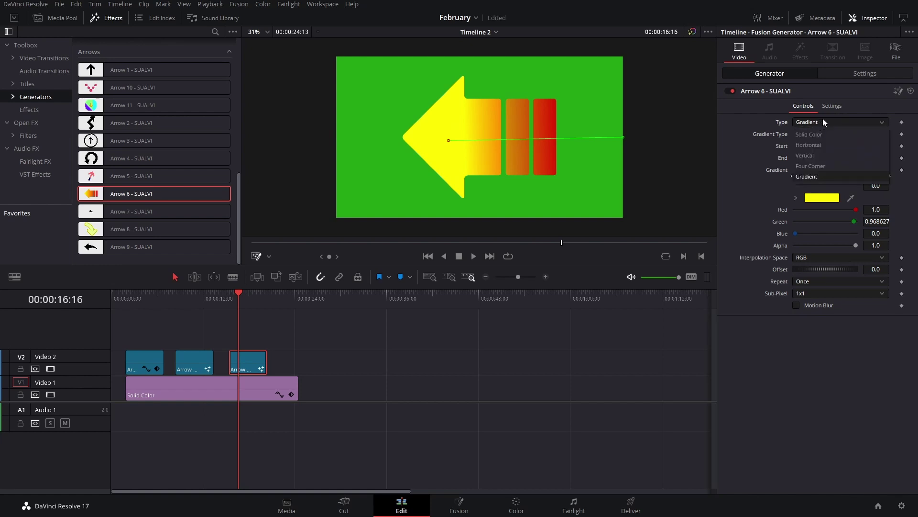
click(836, 131)
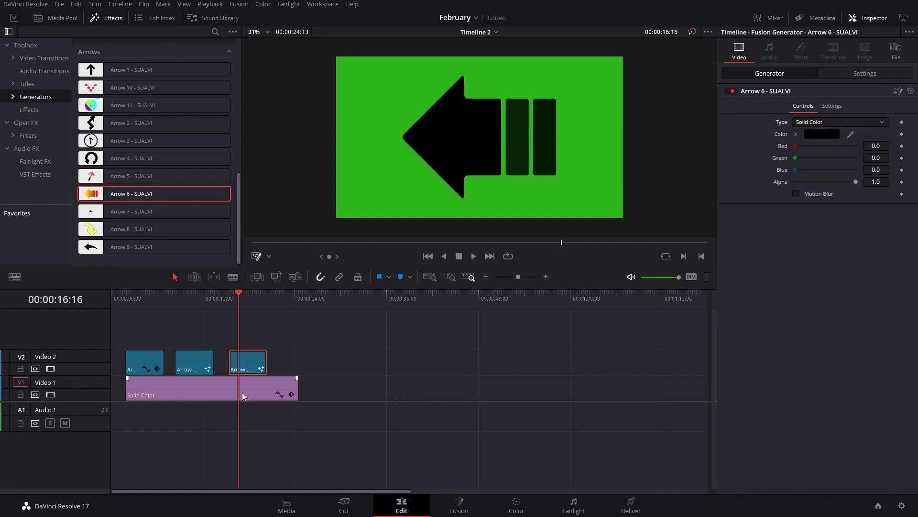
Step: Lengthen the Arrow 6 clip to end at about 23 seconds and play through its animation
click(230, 301)
key(space)
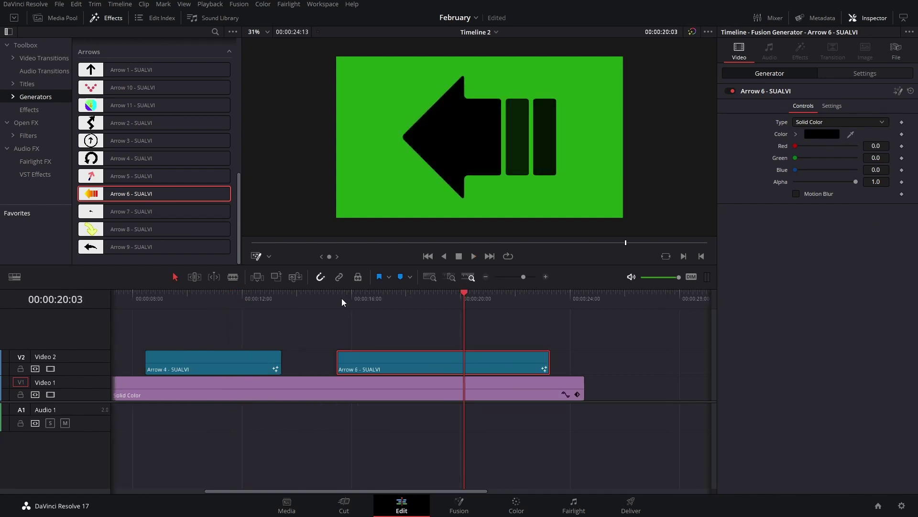
key(space)
click(352, 297)
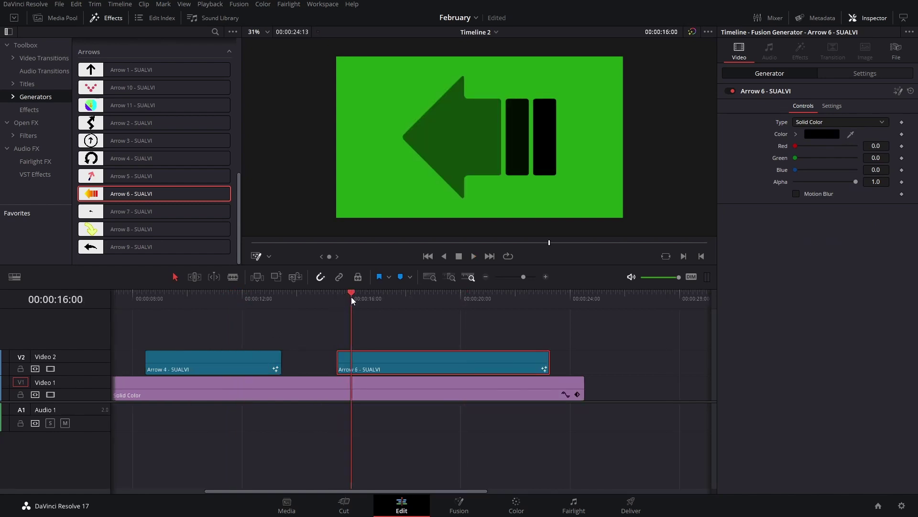
key(space)
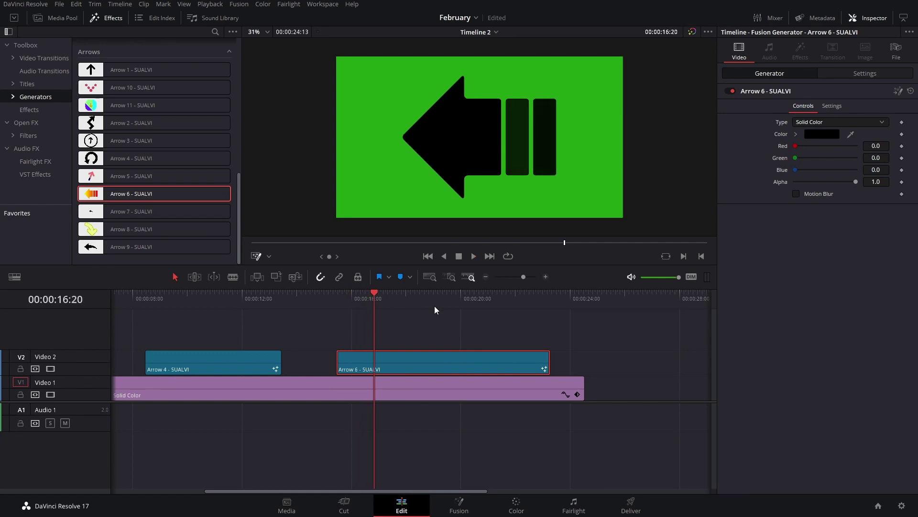
click(435, 307)
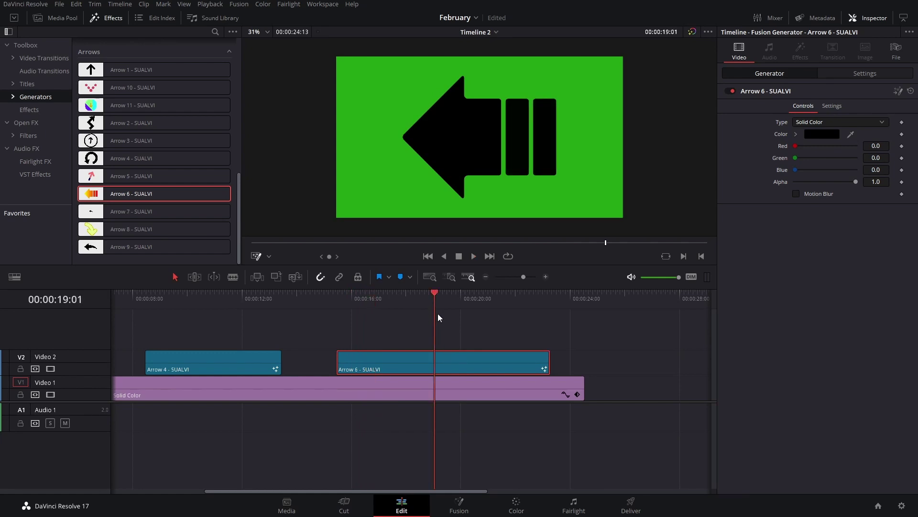
Step: Scale the Arrow 6 clip to a zoom of 0.770 and deselect it
click(856, 73)
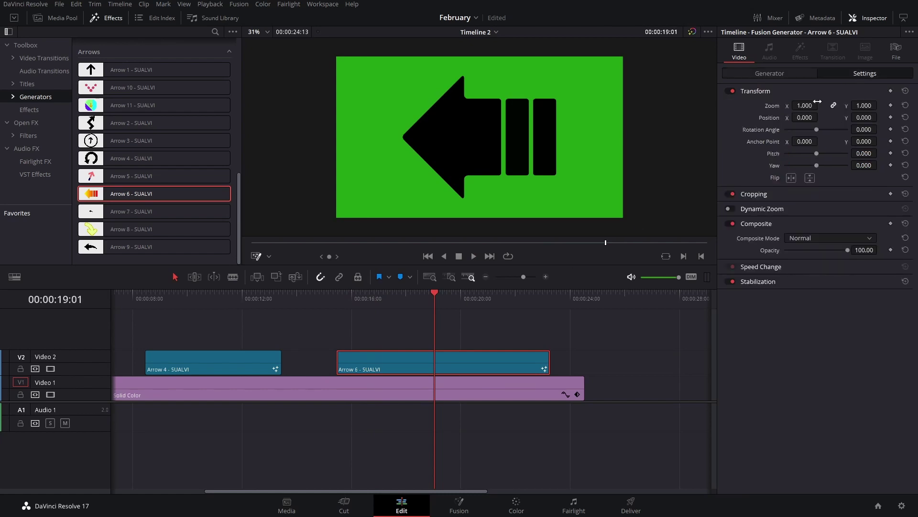
mouse_move(815, 102)
mouse_down()
mouse_move(878, 102)
mouse_move(790, 101)
mouse_move(809, 102)
mouse_up()
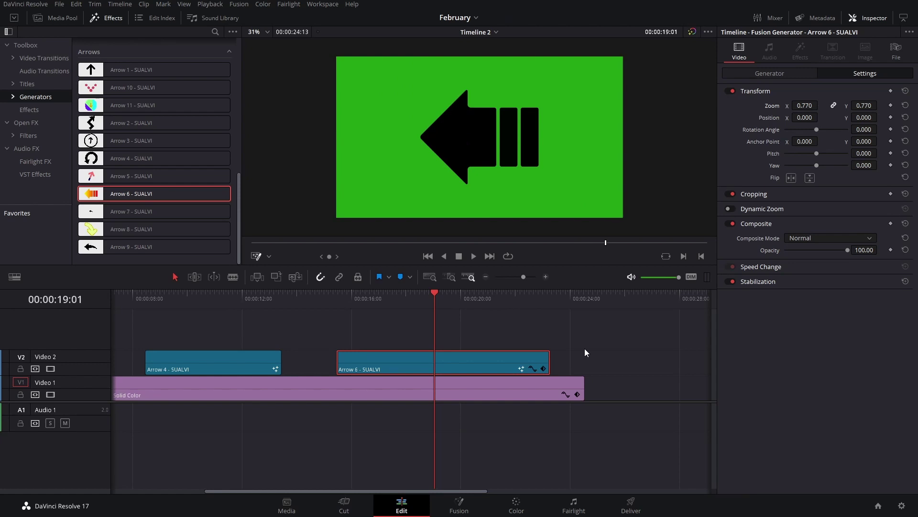
click(585, 353)
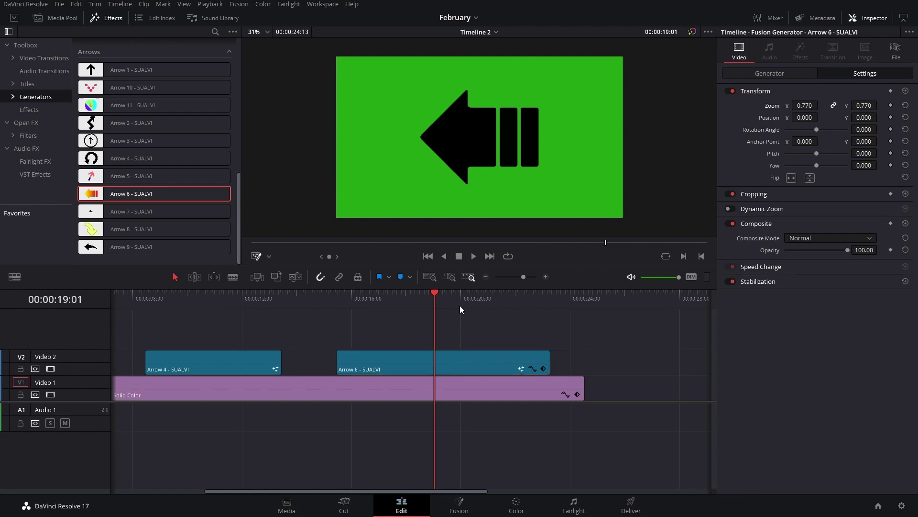